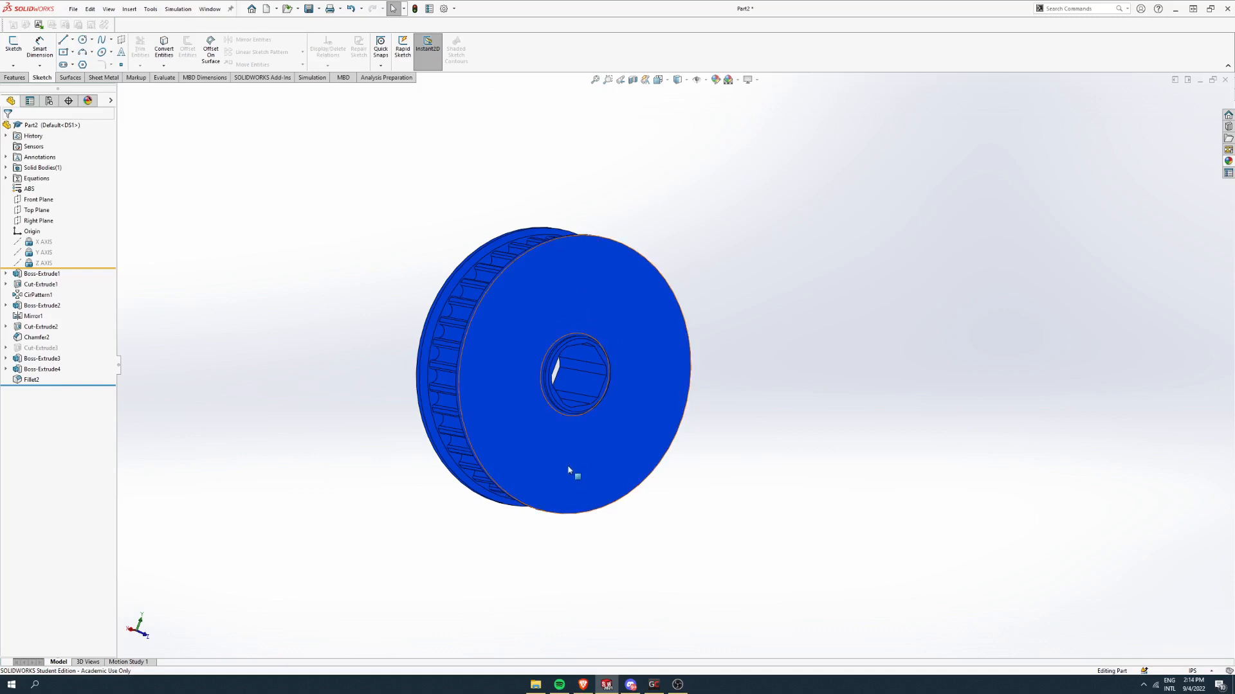
scroll(614, 276, down, 4)
scroll(602, 281, up, 3)
middle_drag(600, 281, 589, 299)
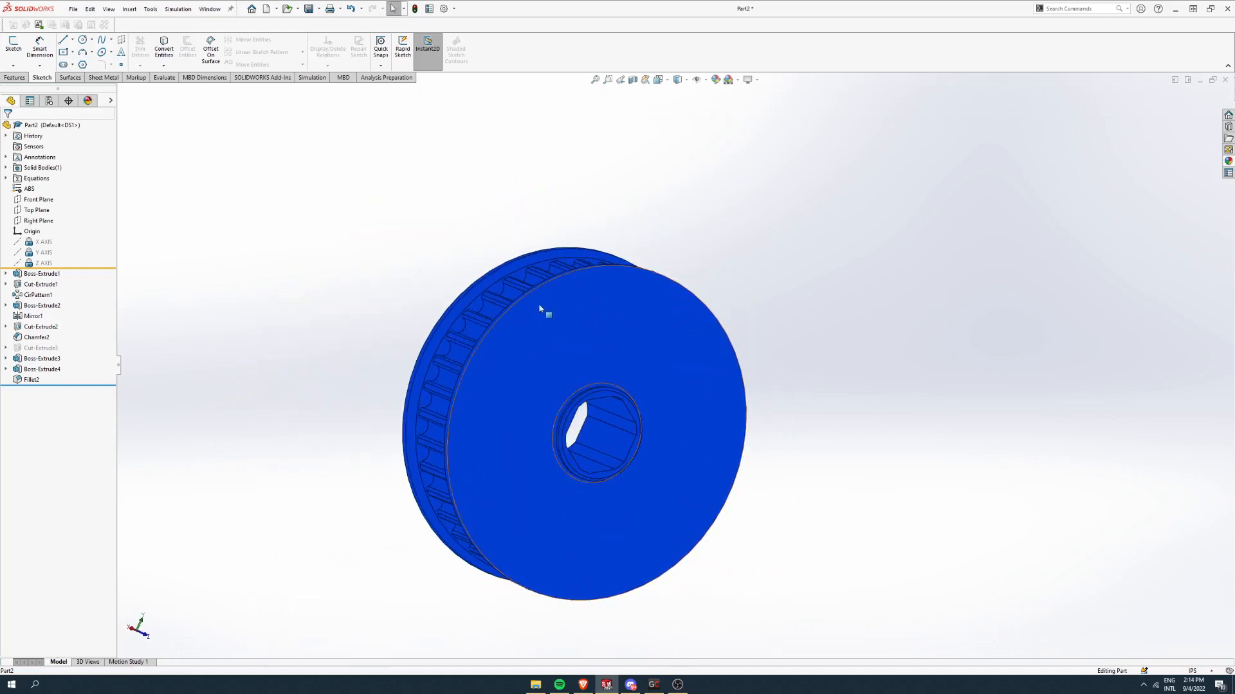
right_click(40, 179)
scroll(642, 366, down, 3)
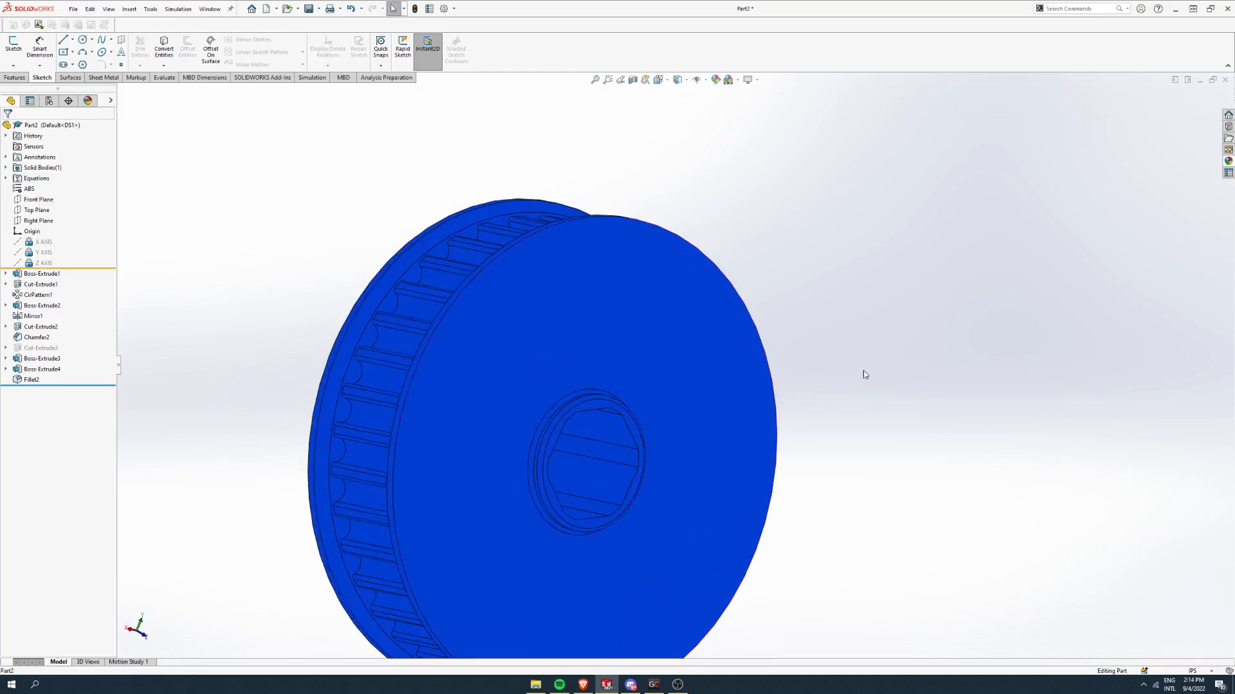
scroll(641, 368, up, 3)
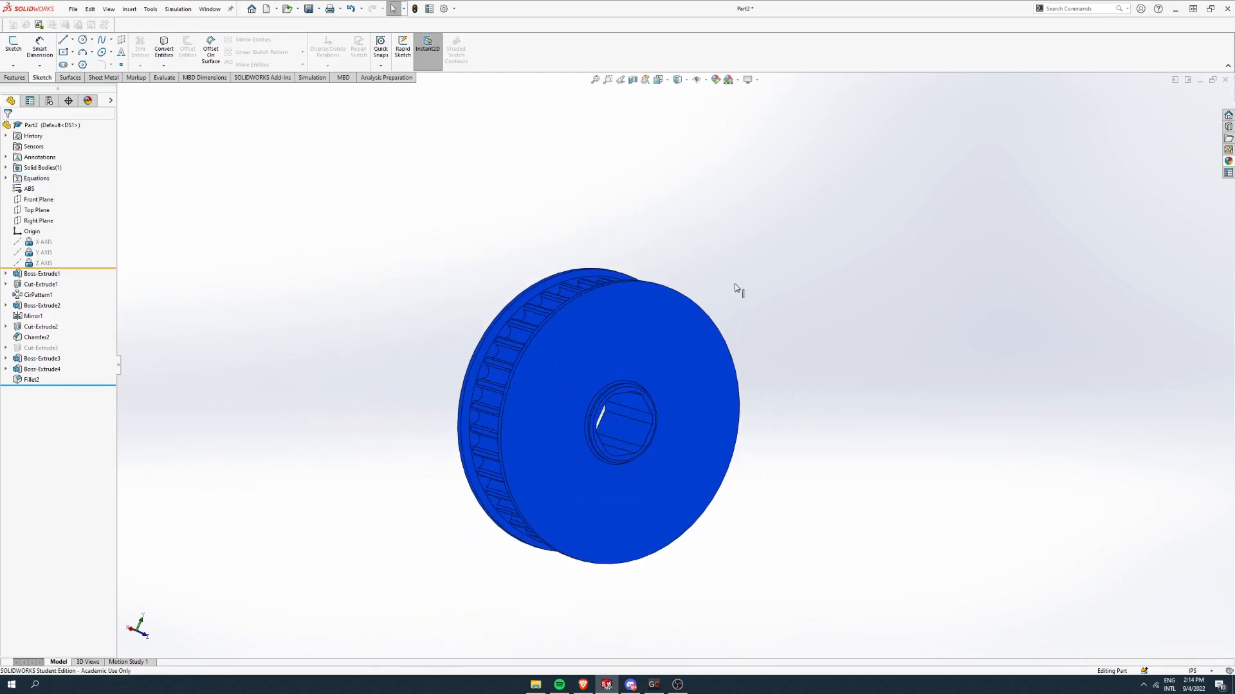
Step: Start a sketch on the pulley's front flange face and draw a construction line about 2.08 in long from the origin outward
click(19, 56)
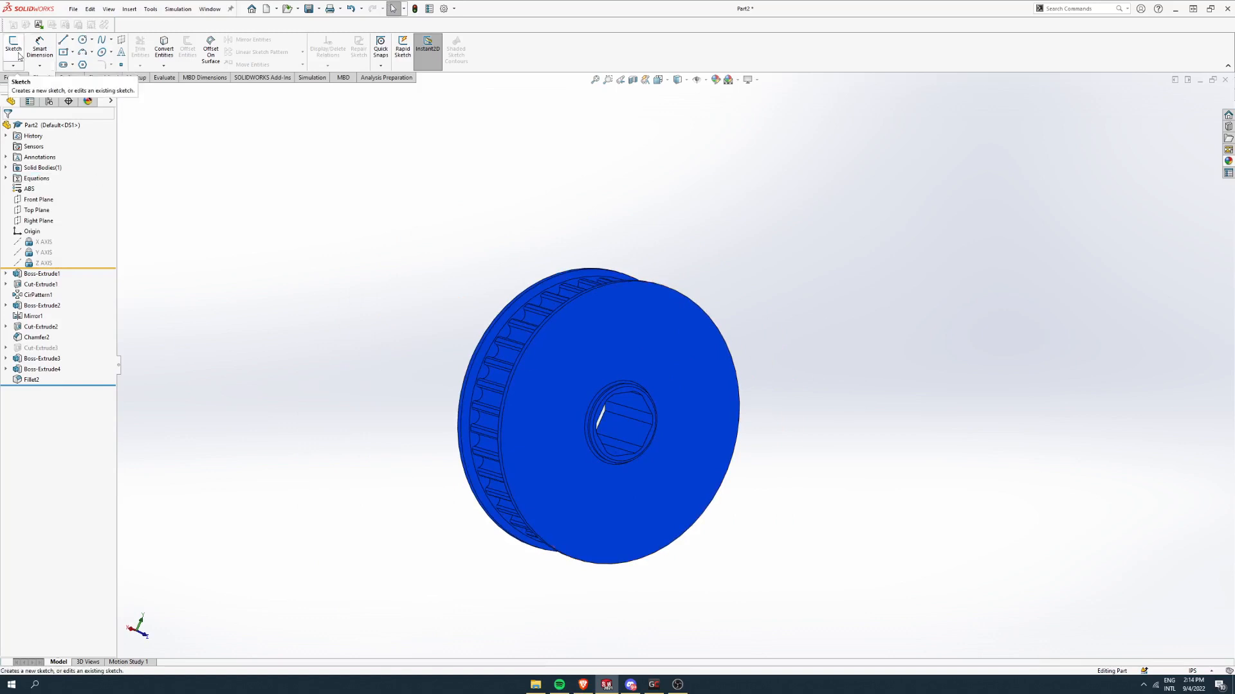
click(598, 349)
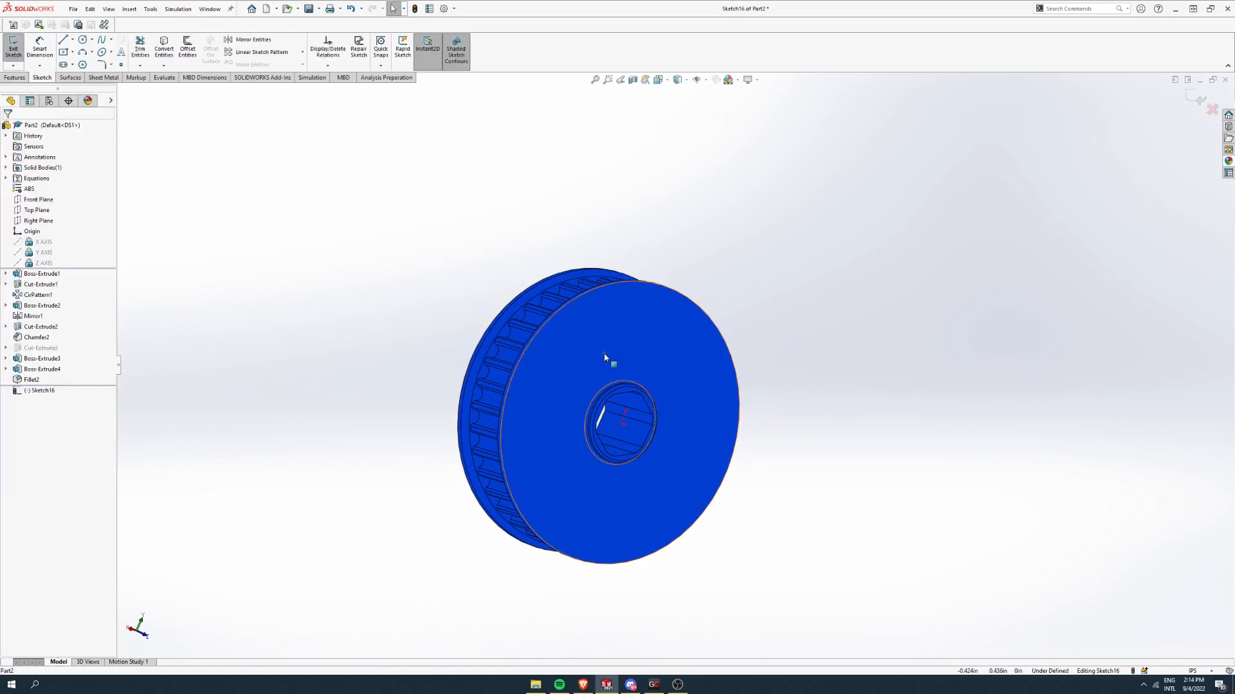
click(72, 40)
click(90, 64)
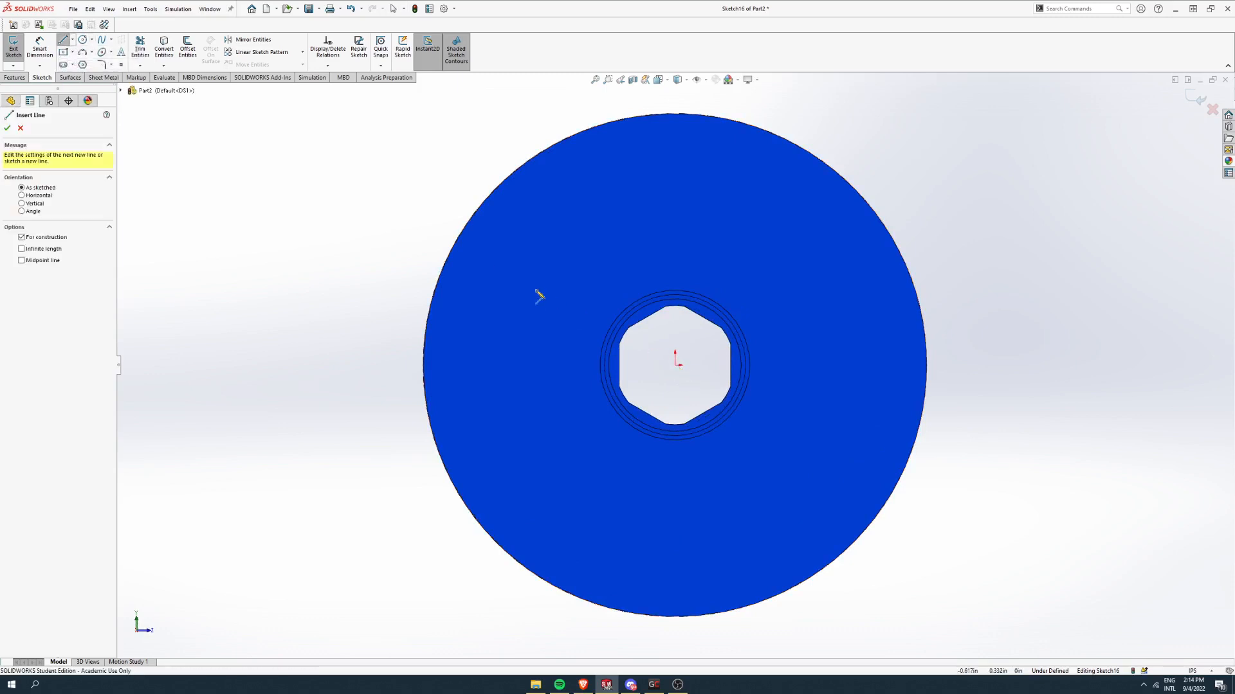
click(674, 366)
click(234, 463)
key(Escape)
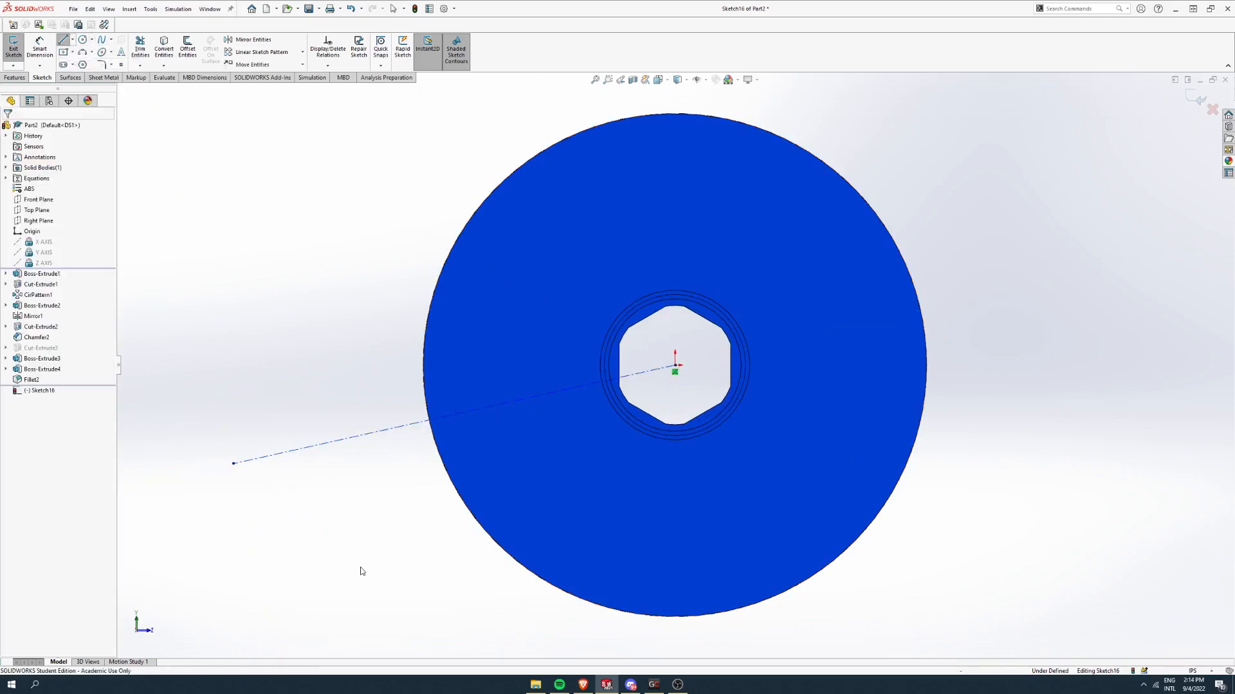
Step: Dimension the construction line's length with an equation that uses the global variable valued 36
right_drag(361, 571, 351, 489)
click(345, 438)
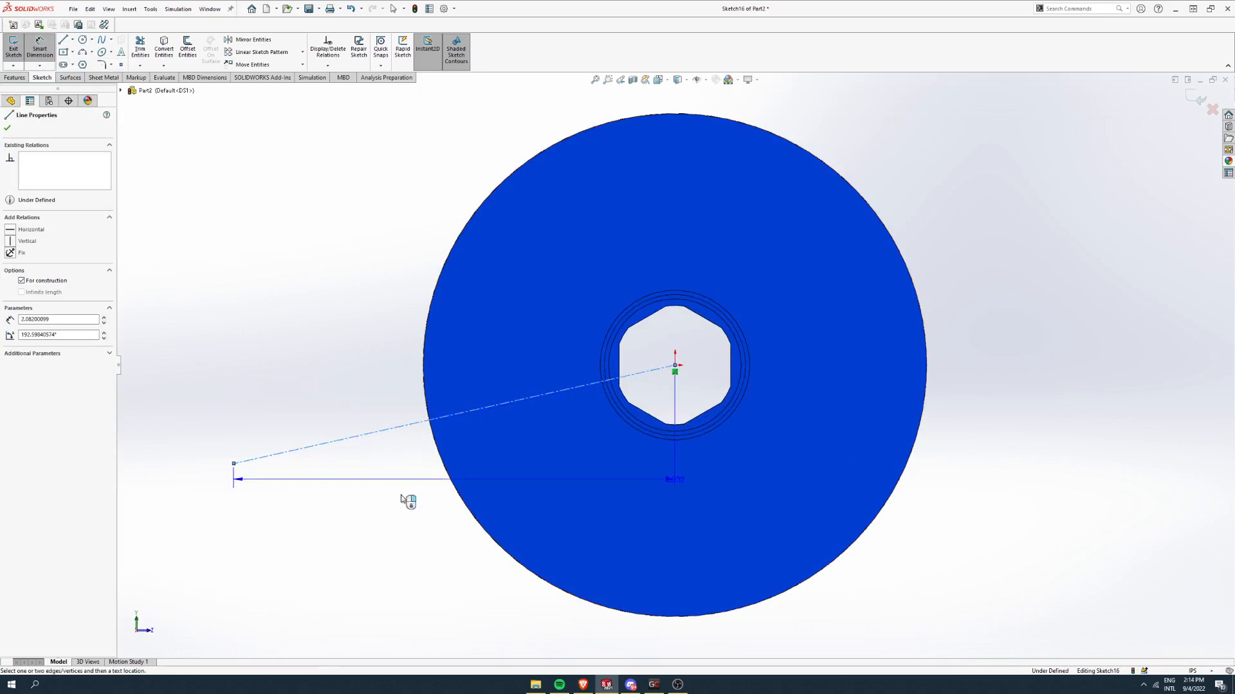
click(790, 483)
text(=)
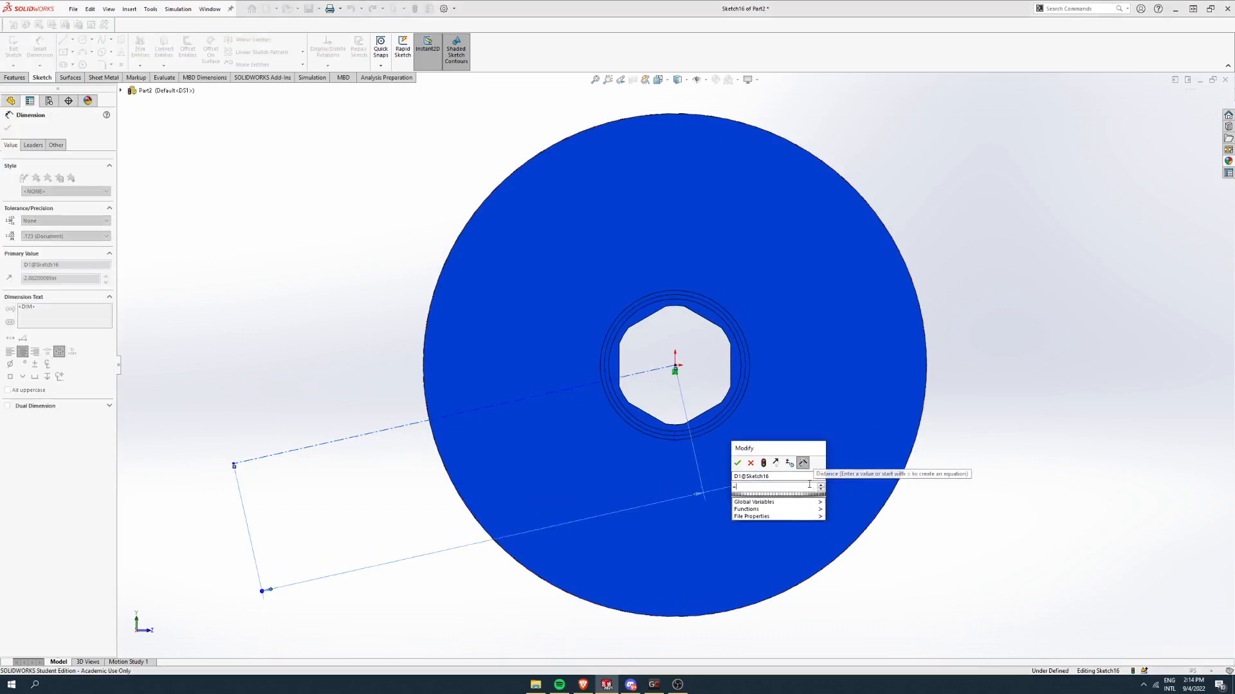
text( n)
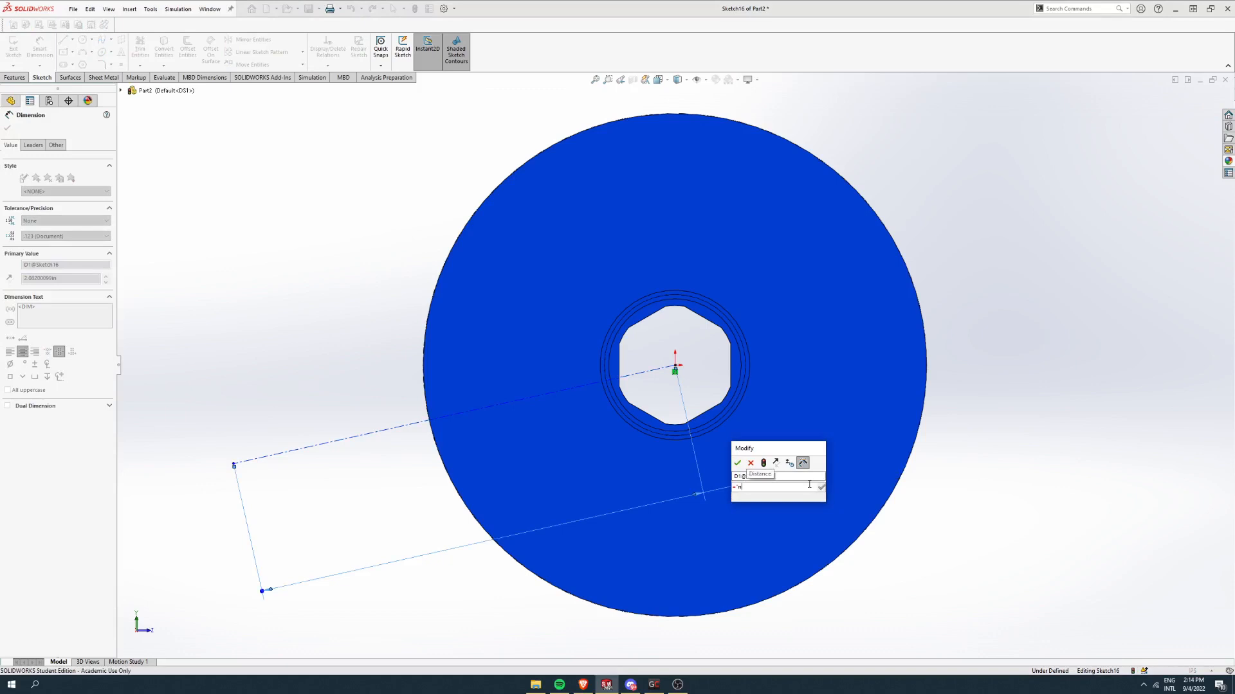
key(BackSpace)
key(BackSpace)
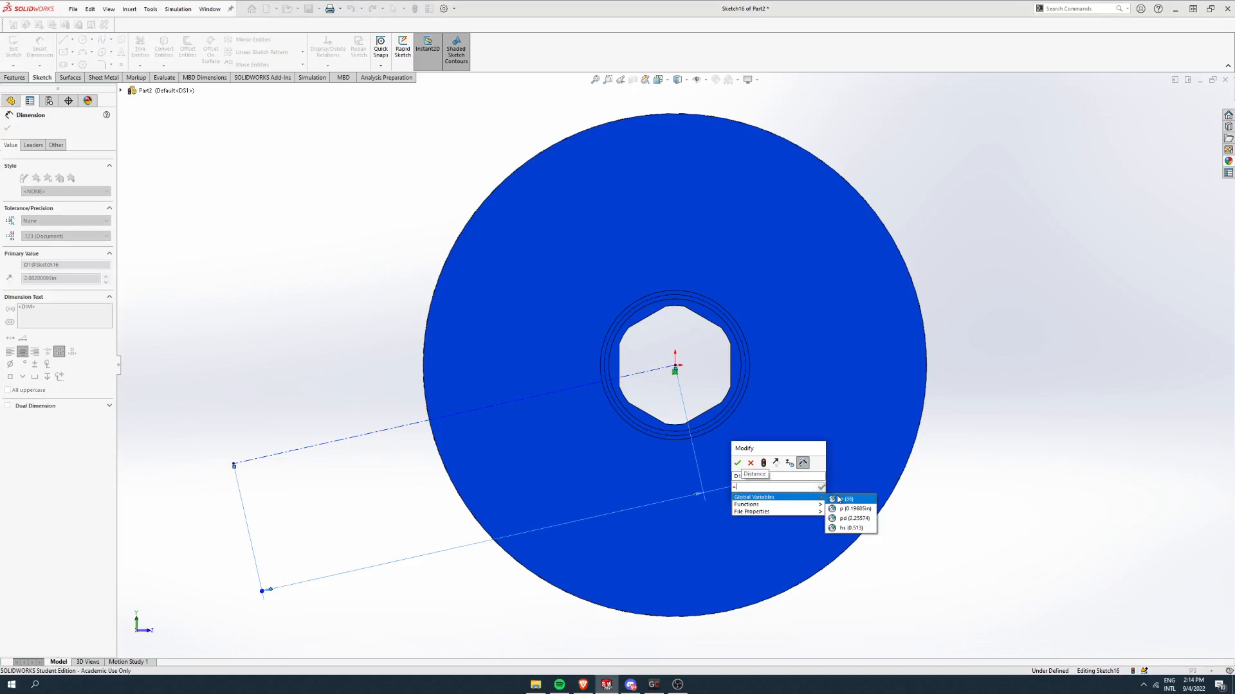
click(843, 499)
click(821, 488)
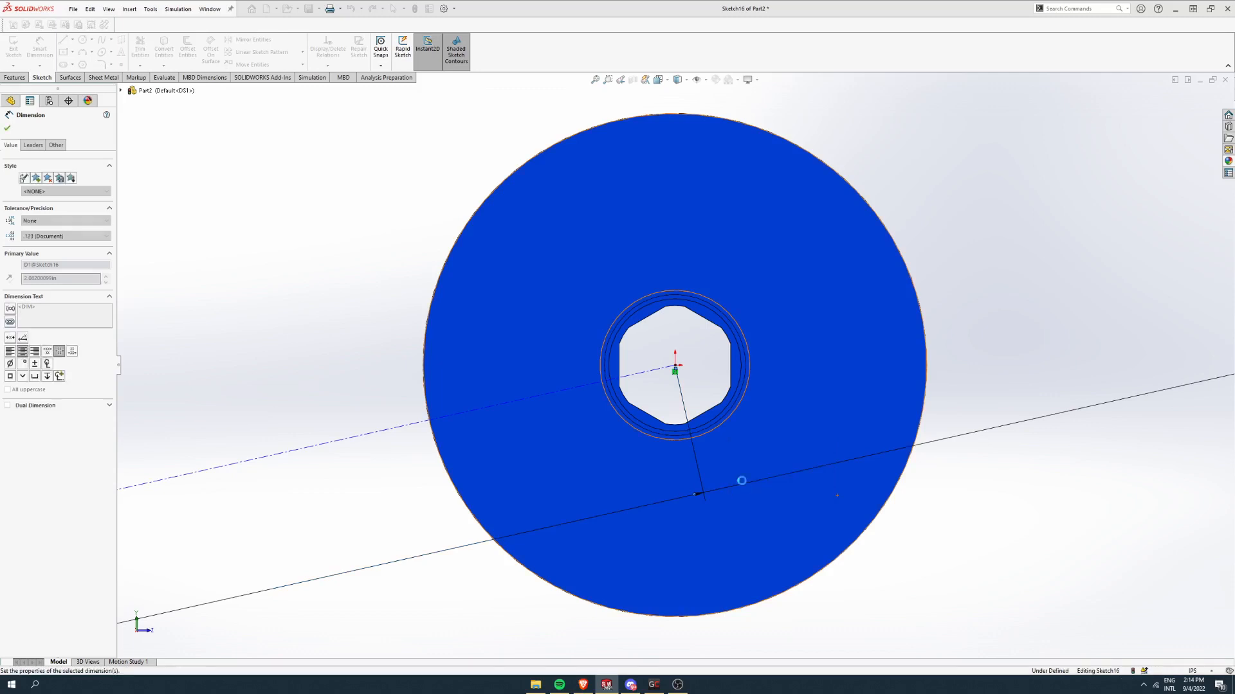
Step: Move the text of the construction line's length dimension along its dimension line to beside the pulley
click(1036, 316)
drag(984, 330, 496, 450)
scroll(522, 462, up, 3)
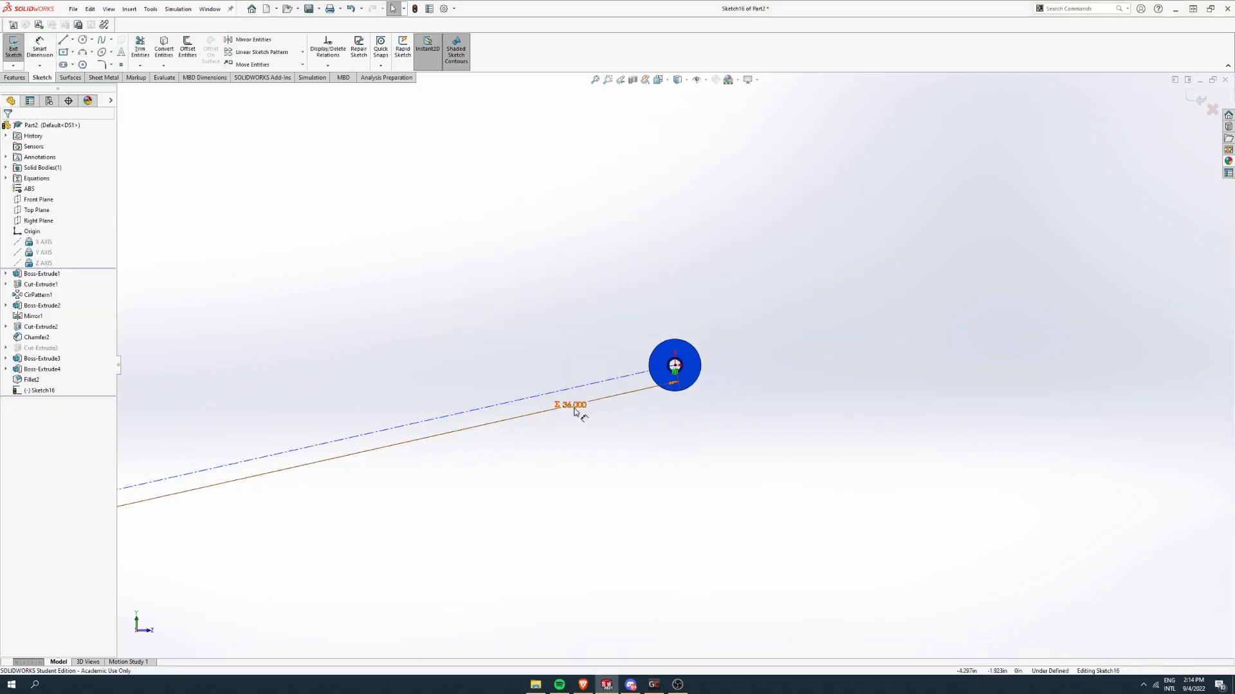
Step: Sketch a near-horizontal construction line about 1.04 in long above the hex bore and shift it slightly towards the bore
scroll(587, 405, up, 3)
mouse_move(820, 336)
middle_down()
mouse_move(799, 342)
mouse_move(789, 392)
mouse_move(691, 369)
middle_up()
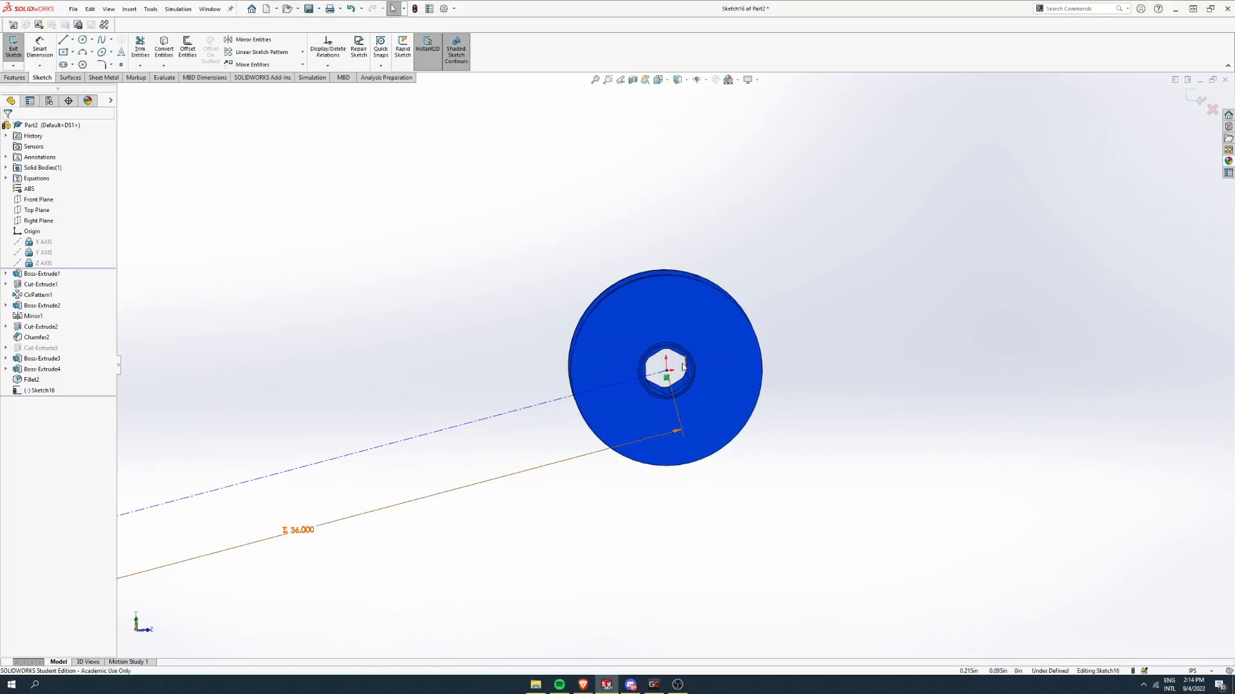
scroll(586, 380, down, 2)
click(72, 39)
click(87, 64)
click(643, 278)
click(767, 275)
key(Escape)
drag(744, 276, 744, 302)
key(Escape)
click(121, 52)
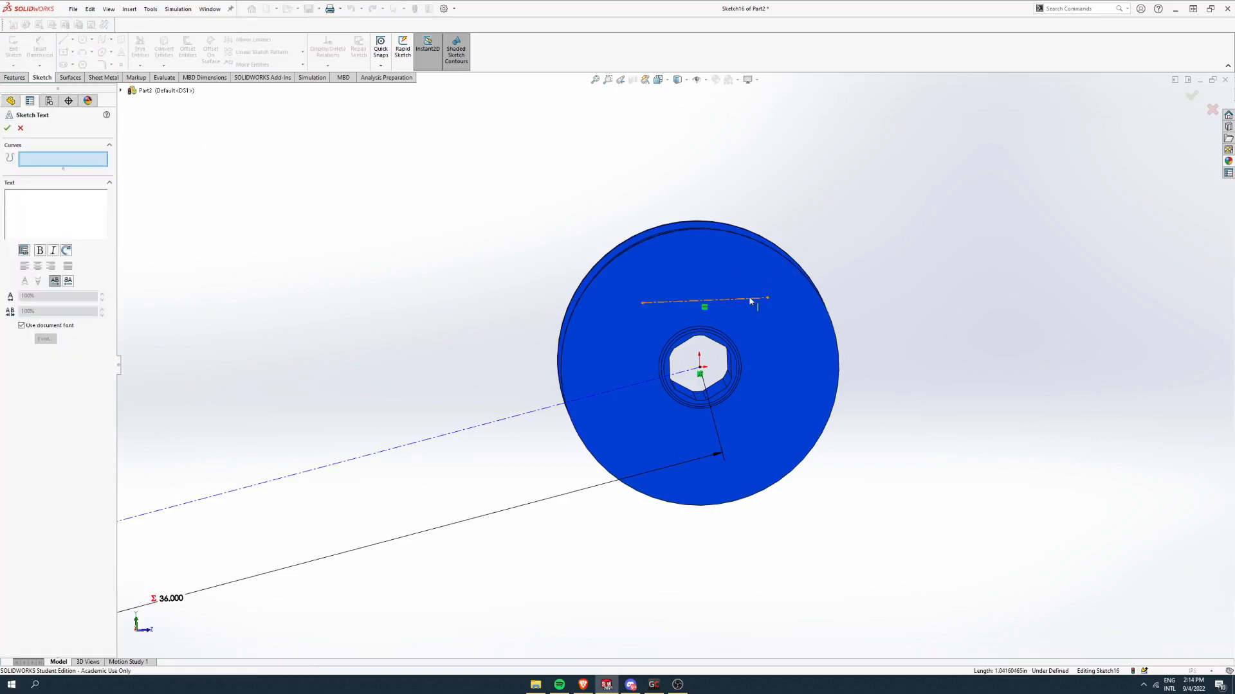
click(751, 299)
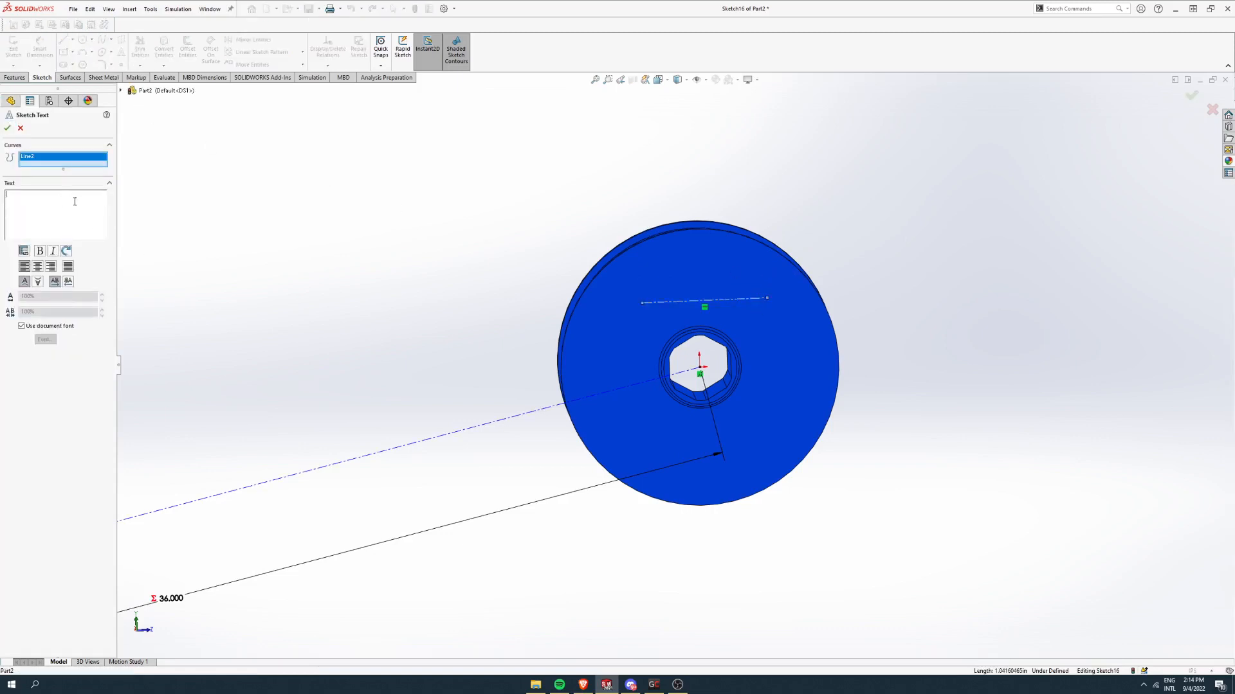
key(Escape)
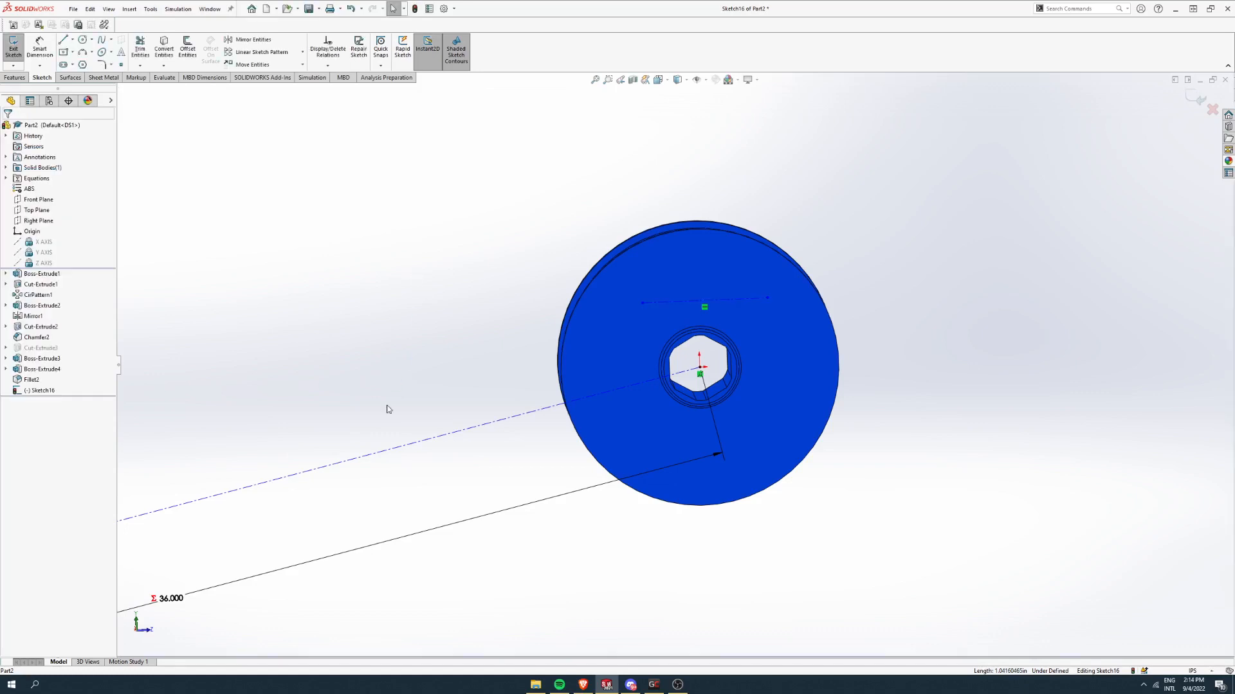
Step: Open the long construction line's length dimension, copy its full name D1@Sketch16, and leave its value as is
scroll(394, 378, up, 3)
click(431, 478)
double_click(432, 477)
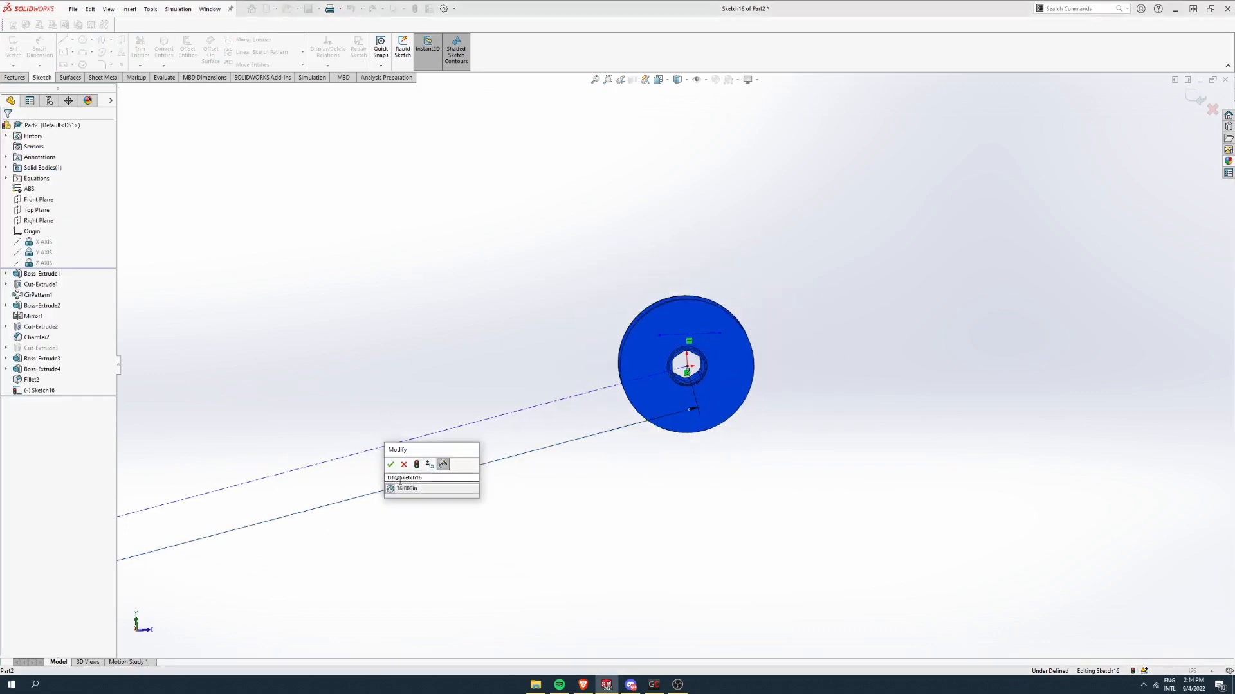
click(391, 465)
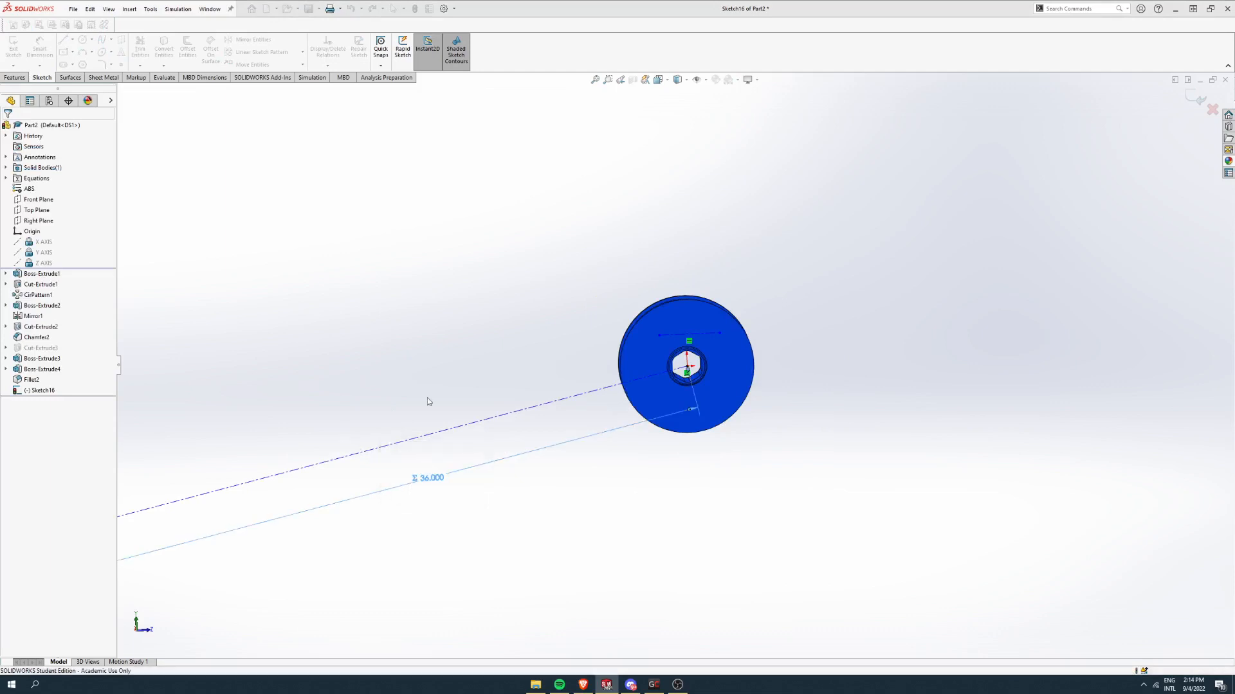
Step: Add sketch text along the short construction line above the bore, linked to the dimension "D1@Sketch16"
scroll(757, 334, down, 5)
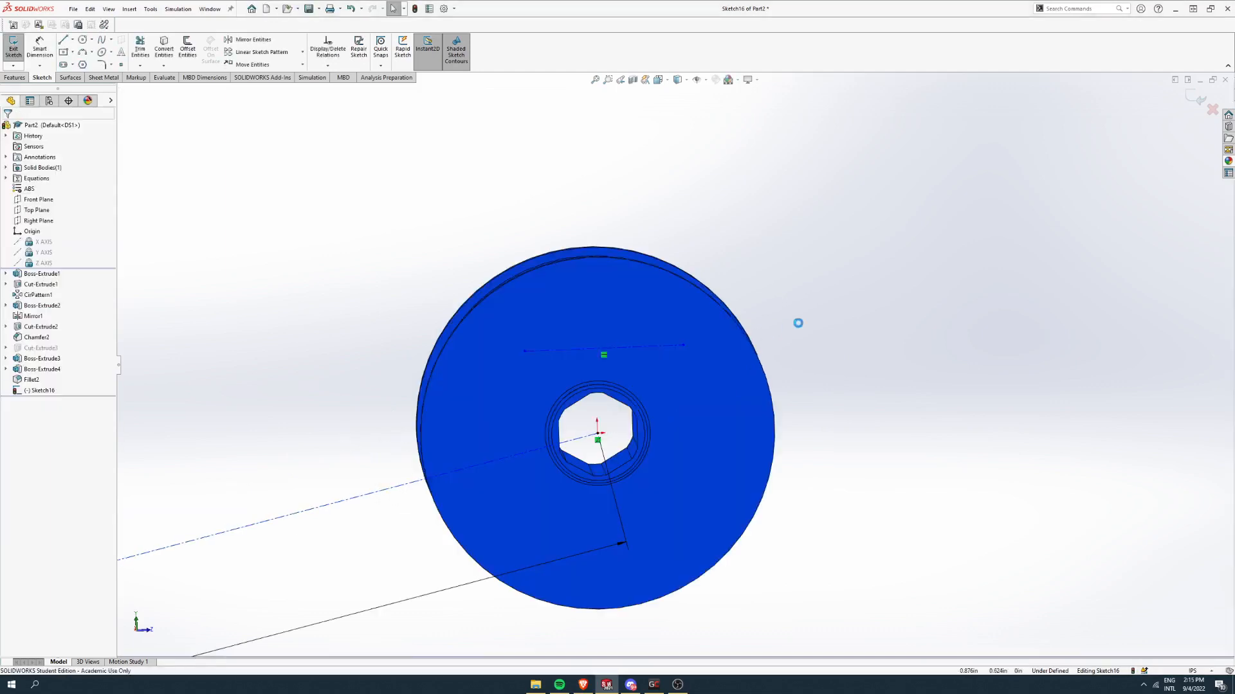
click(122, 53)
click(544, 351)
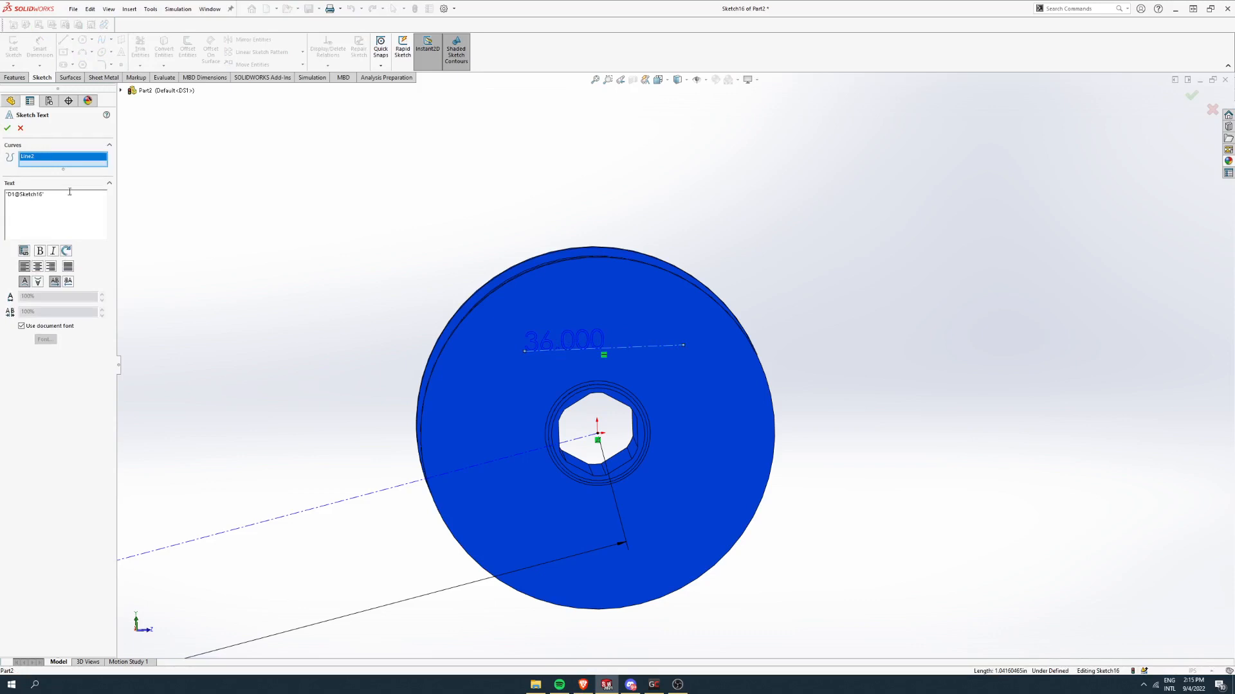
click(8, 129)
click(419, 310)
Step: Set the precision of the long construction line's length dimension to None
mouse_move(419, 310)
middle_down()
mouse_move(593, 369)
mouse_move(627, 352)
mouse_move(656, 311)
middle_up()
scroll(630, 349, down, 2)
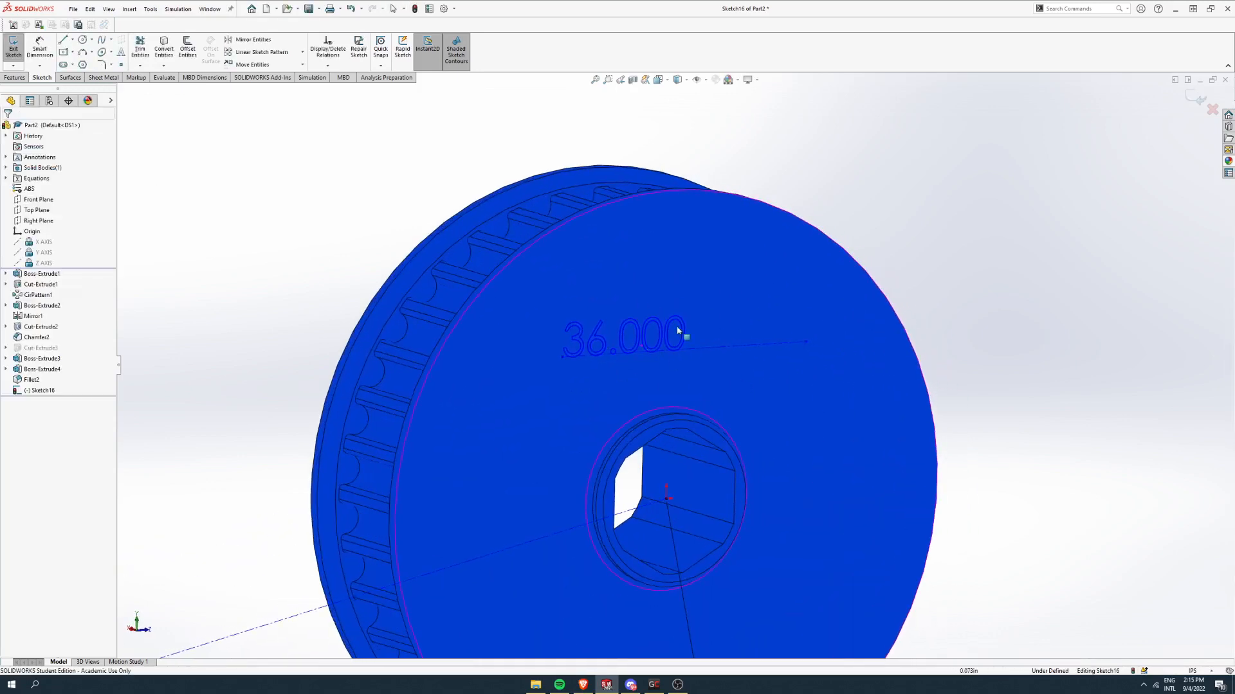
scroll(674, 313, up, 5)
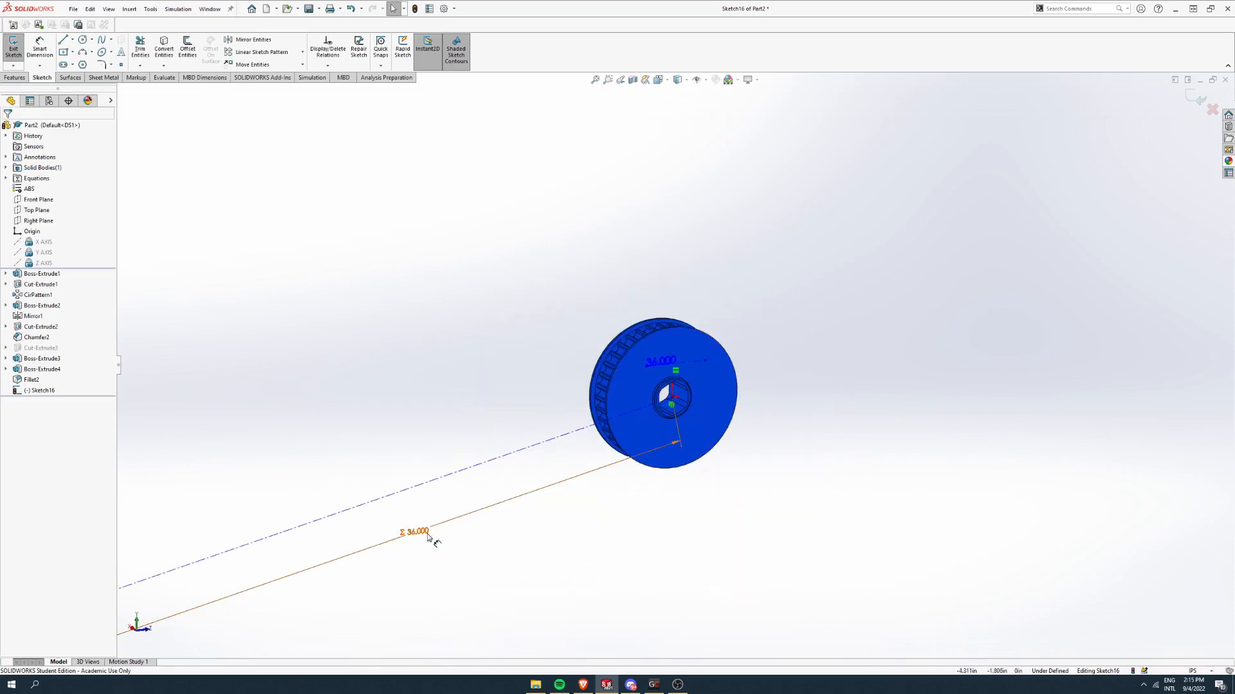
double_click(425, 536)
click(383, 519)
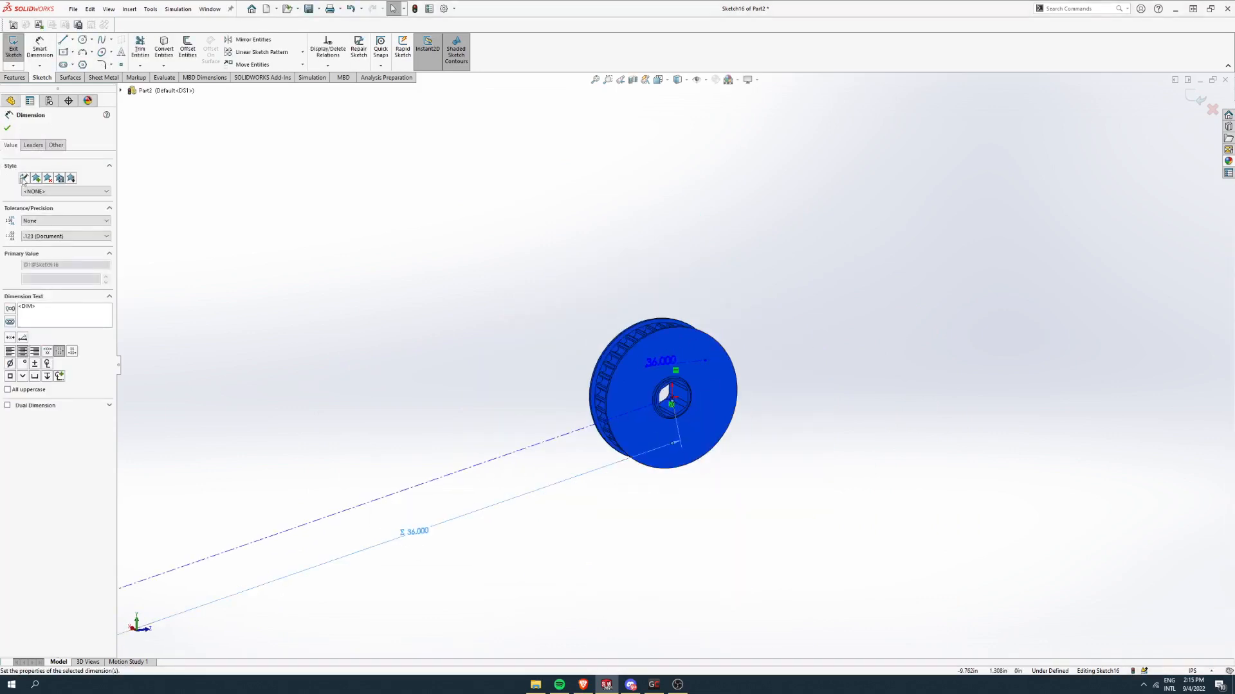
click(40, 238)
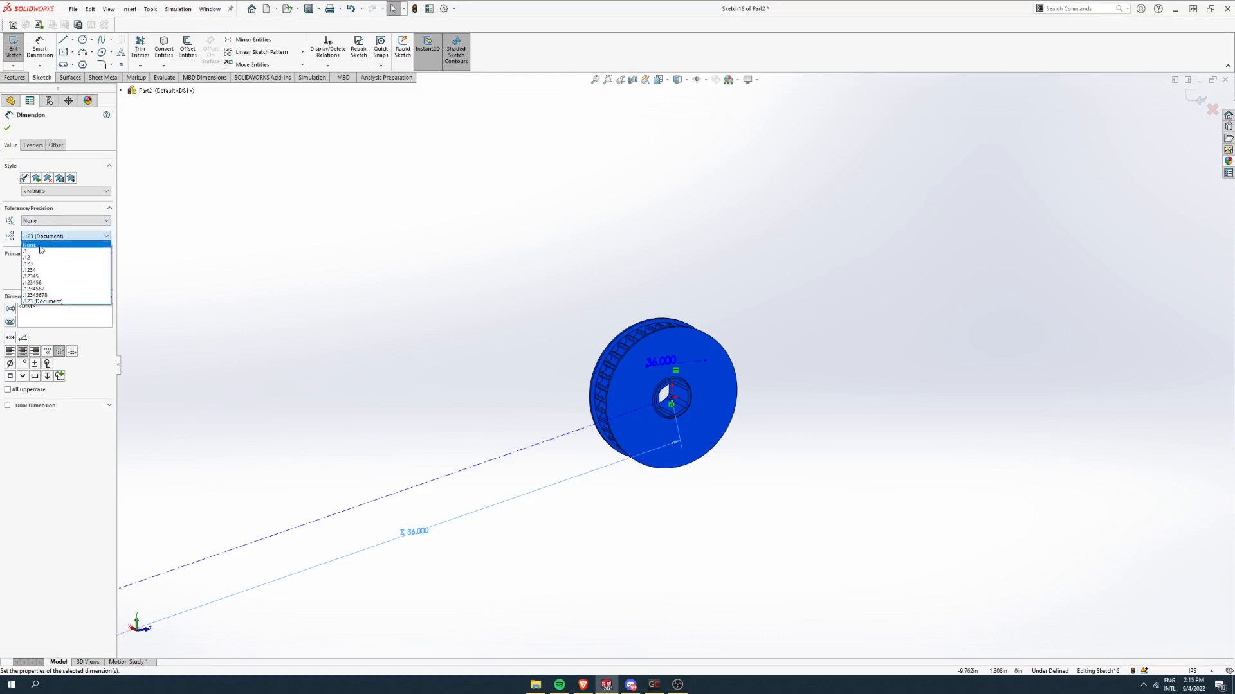
click(40, 246)
Step: Override the length dimension's units with decimal inches and the Round Half towards Zero rounding method
click(57, 146)
click(40, 167)
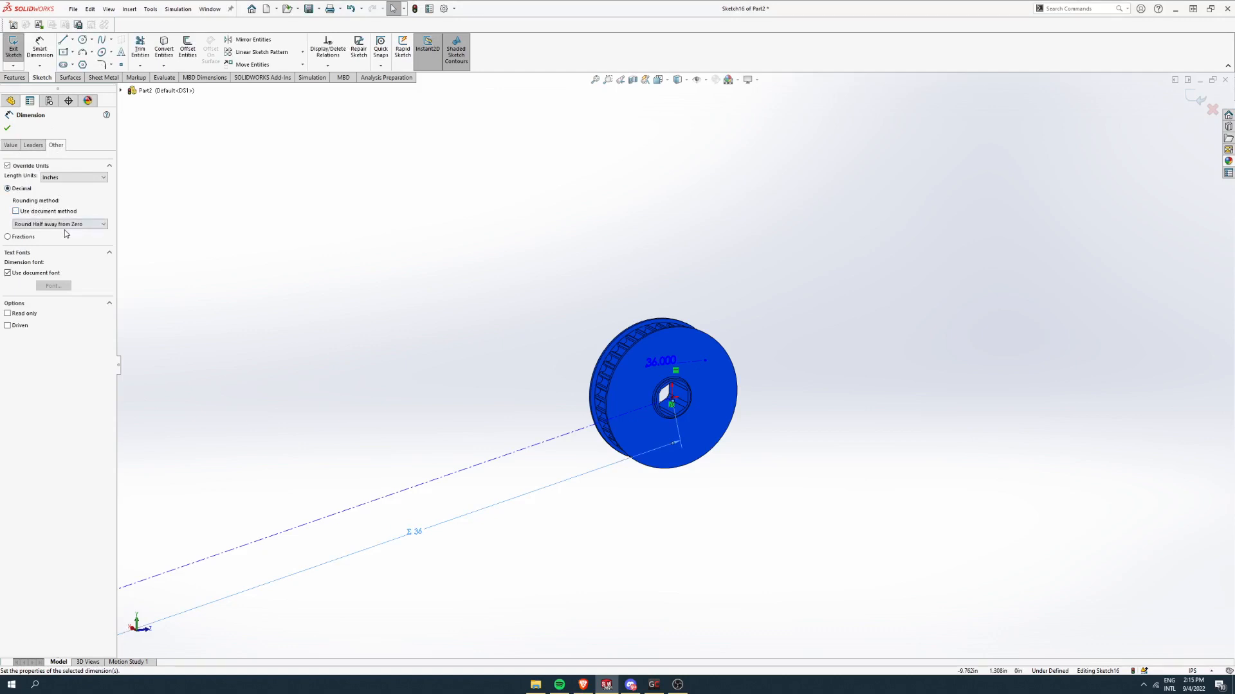
click(67, 225)
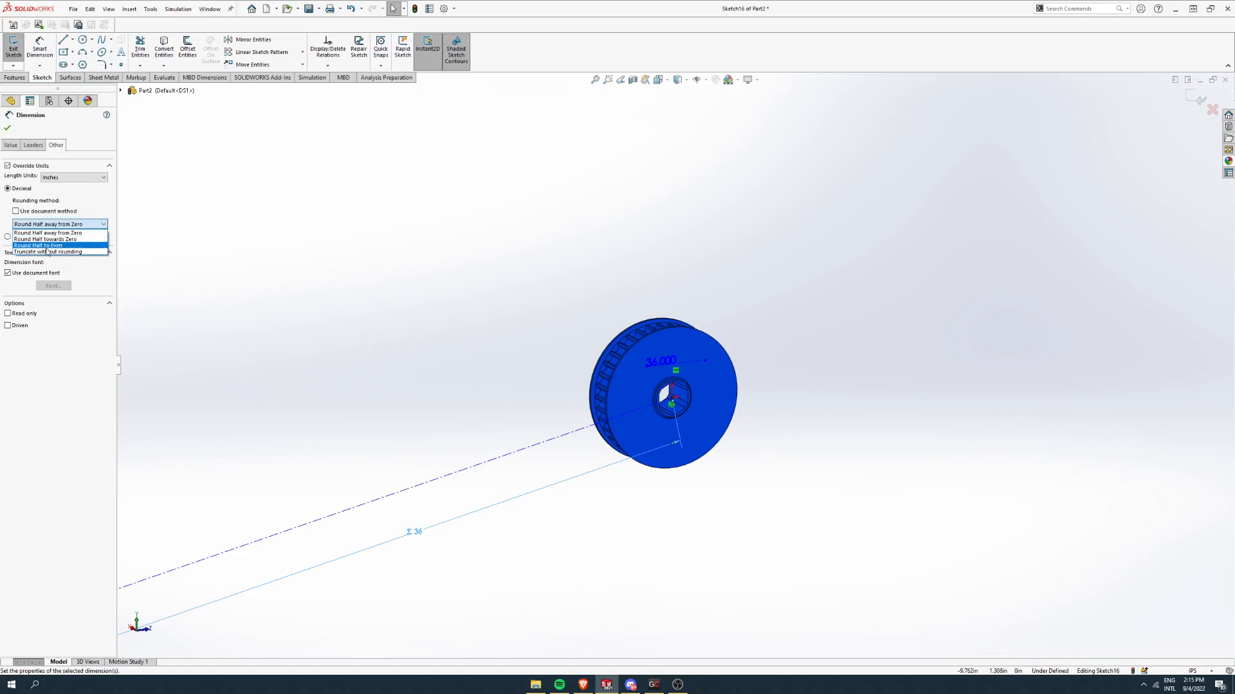
click(46, 239)
click(7, 128)
Step: Exit the sketch to check the text on the pulley face, and reopen Sketch16 for editing
scroll(223, 190, up, 3)
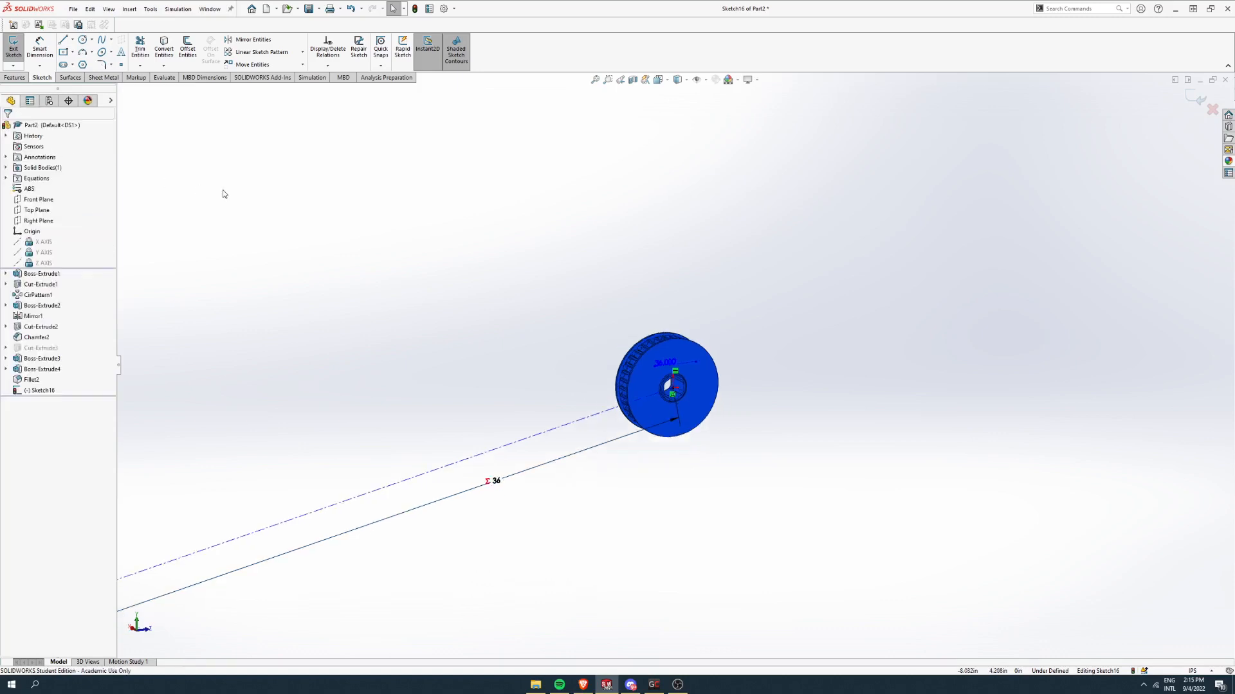
scroll(659, 348, down, 5)
double_click(799, 359)
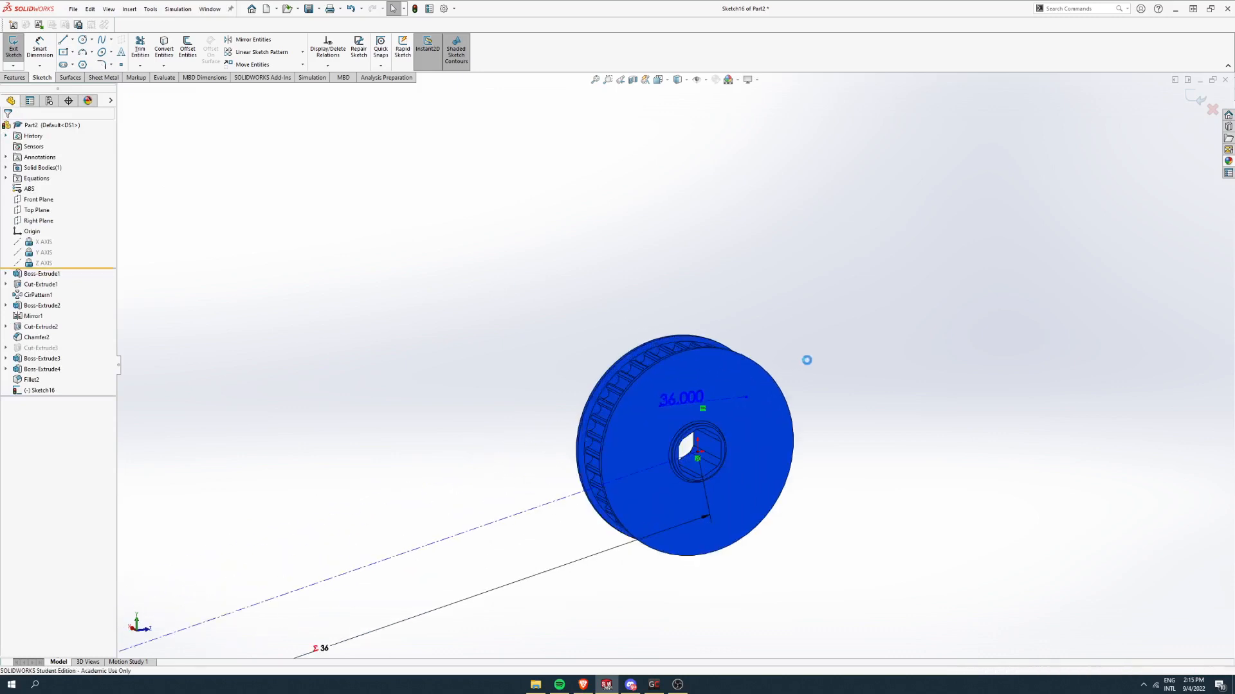
scroll(691, 412, down, 2)
scroll(676, 370, up, 3)
click(50, 391)
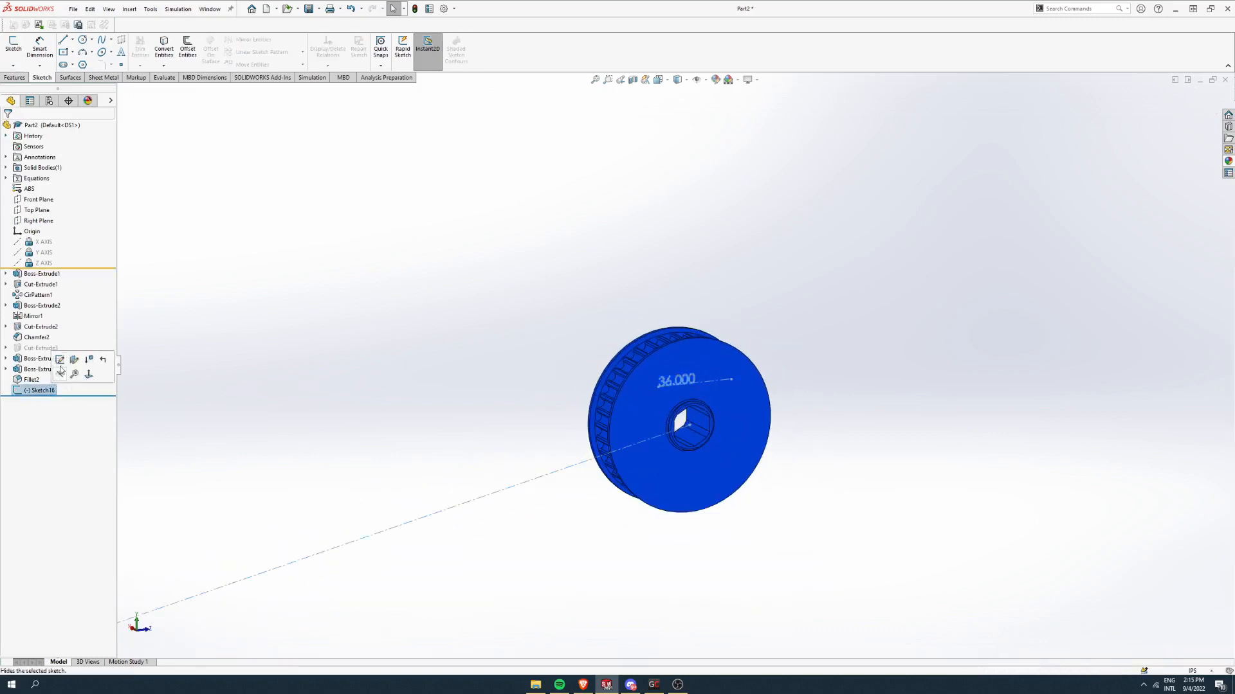
click(60, 359)
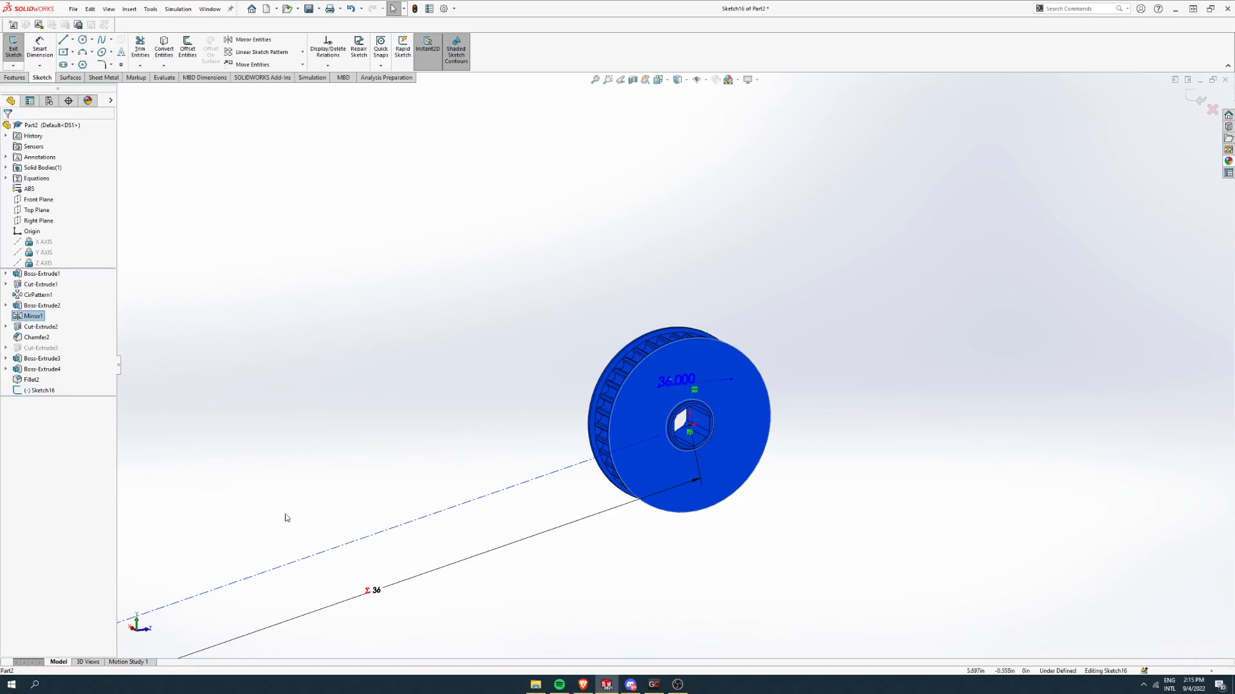
Step: Change the rounding method of the long construction line's length dimension to Round Half to Even
scroll(286, 518, up, 2)
click(467, 534)
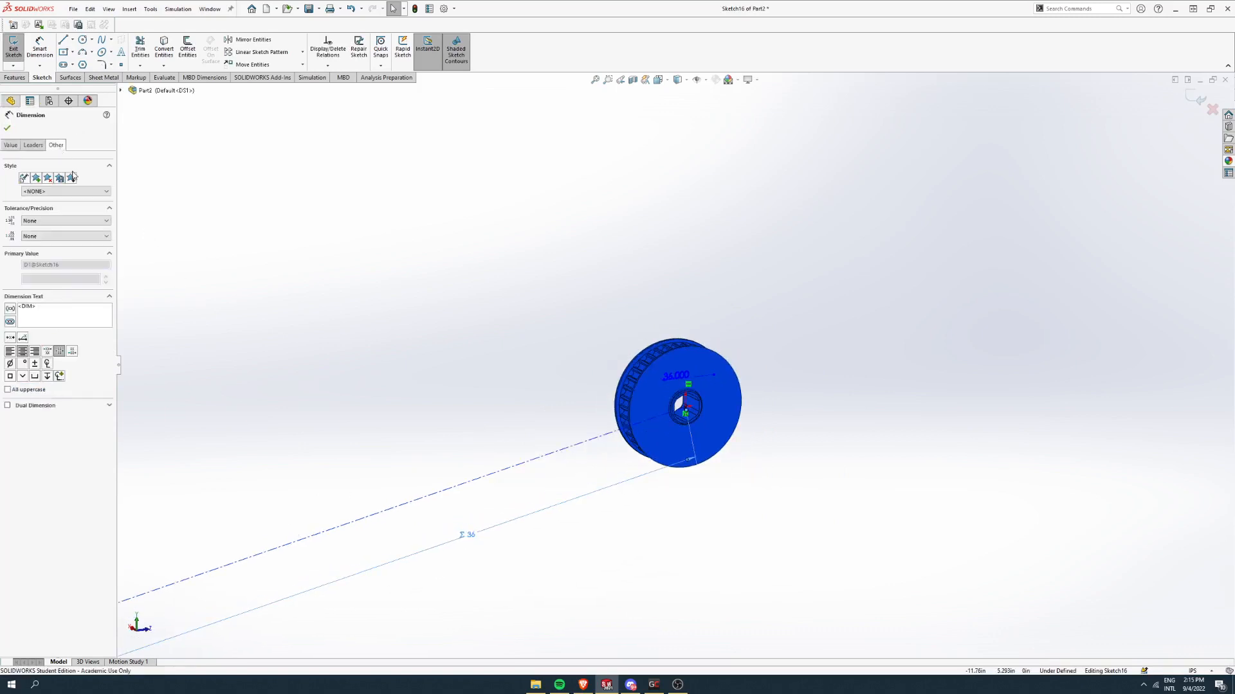
click(62, 224)
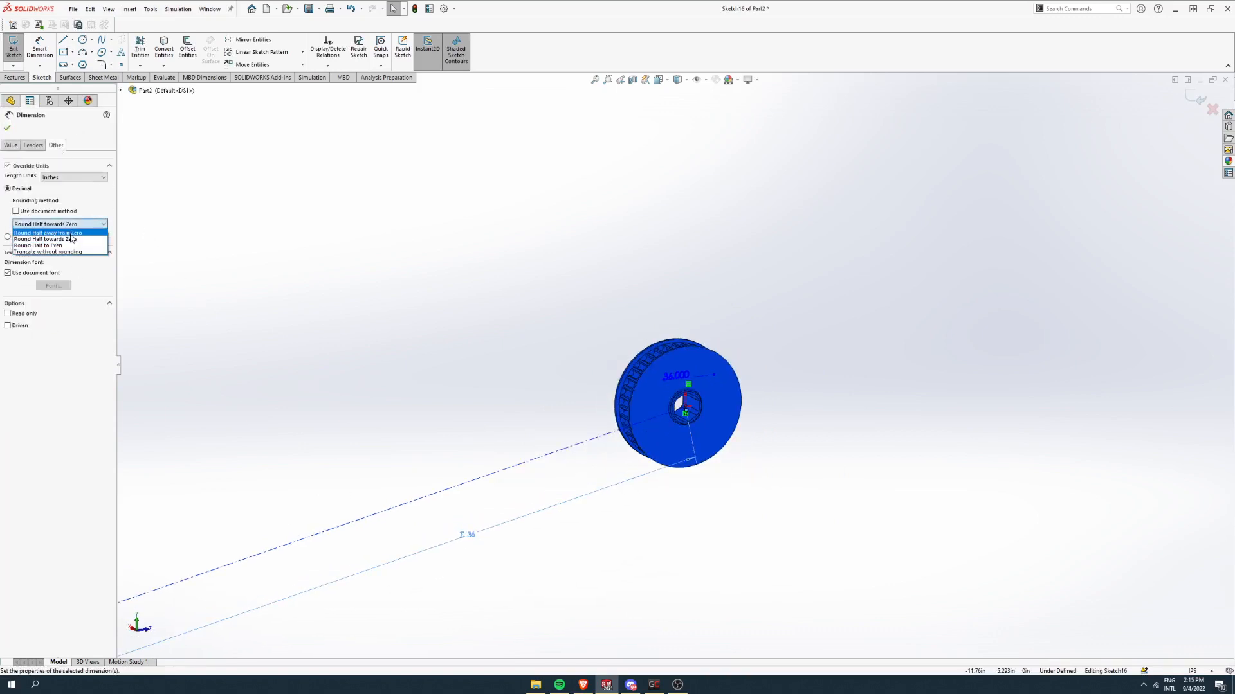
click(68, 245)
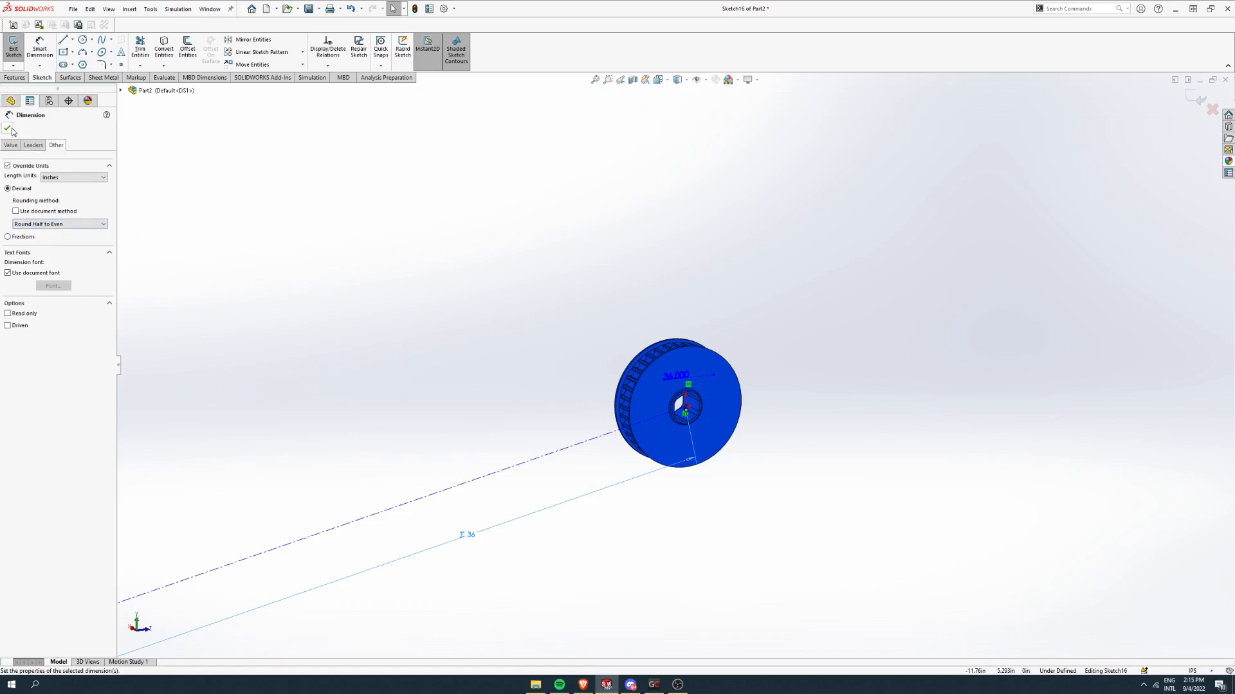
click(8, 130)
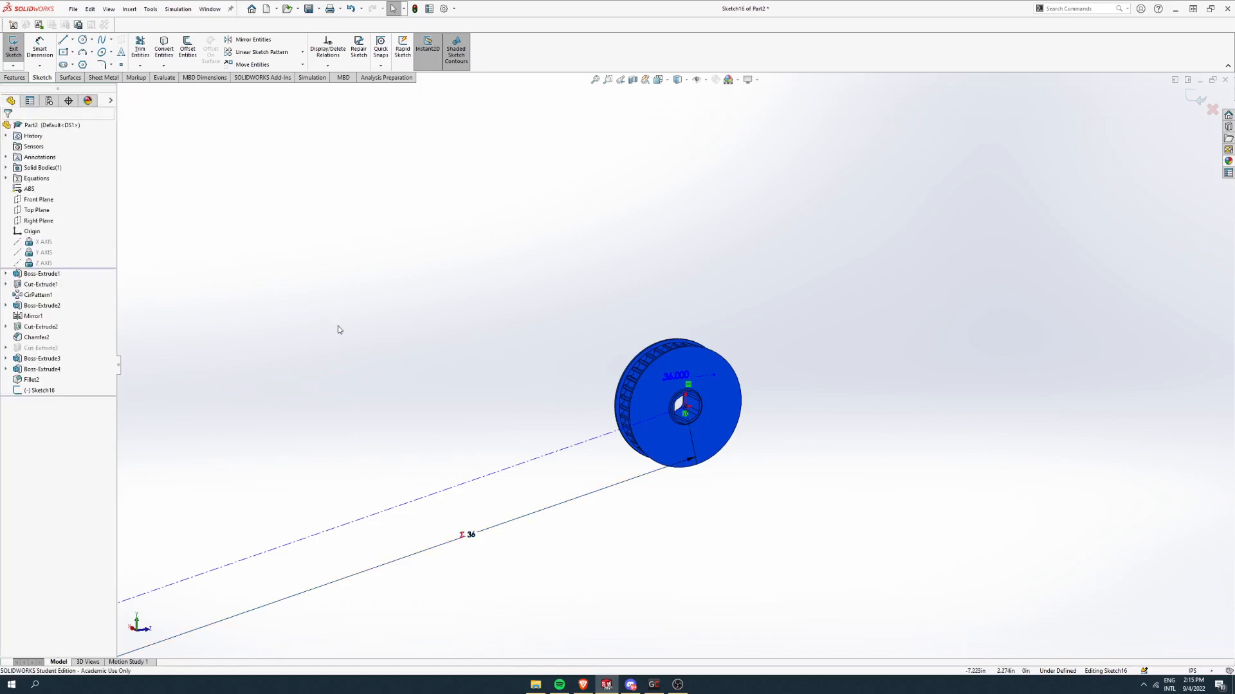
Step: Rebuild the part, reopen Sketch16 for editing and check the text on the pulley's face
key(ctrl+b)
scroll(672, 386, down, 5)
mouse_move(669, 383)
middle_down()
mouse_move(681, 381)
mouse_move(656, 341)
mouse_move(641, 347)
mouse_move(656, 365)
mouse_move(678, 350)
mouse_move(660, 361)
middle_up()
click(37, 391)
click(44, 361)
scroll(676, 364, up, 5)
scroll(682, 353, down, 3)
scroll(675, 347, down, 2)
scroll(677, 350, up, 2)
scroll(660, 360, up, 2)
scroll(669, 353, down, 8)
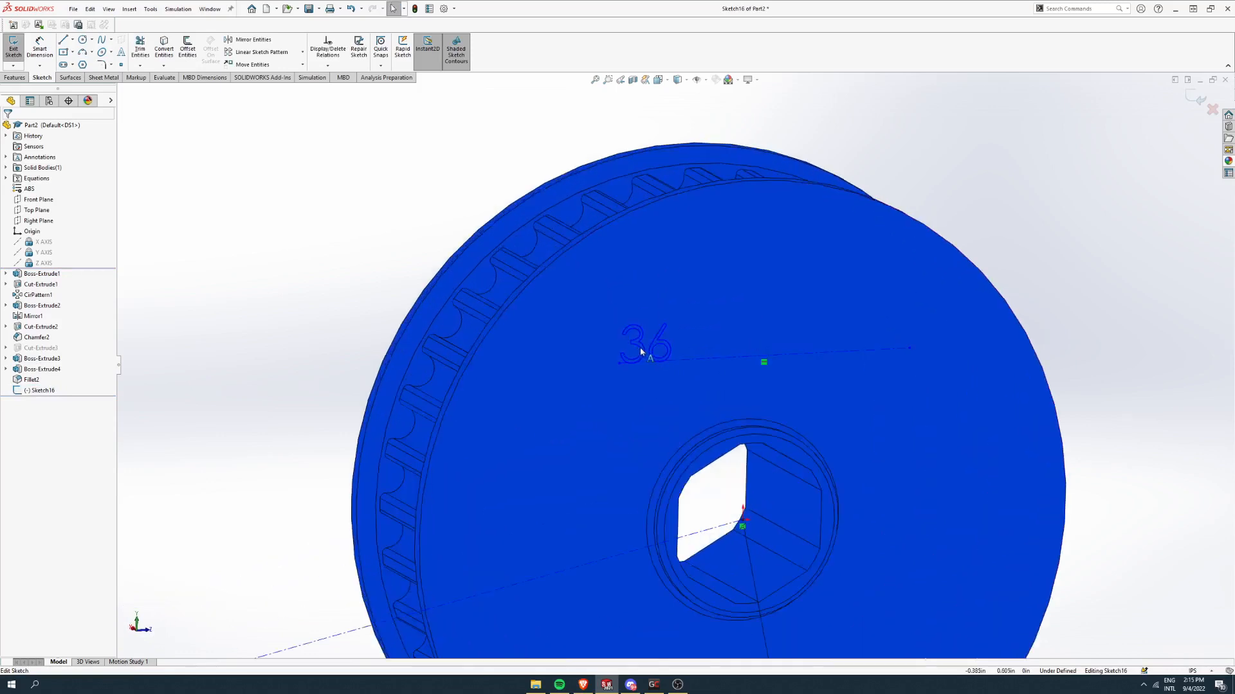
Step: Append the letter T to the linked dimension value in the sketch text on the pulley's face
double_click(674, 346)
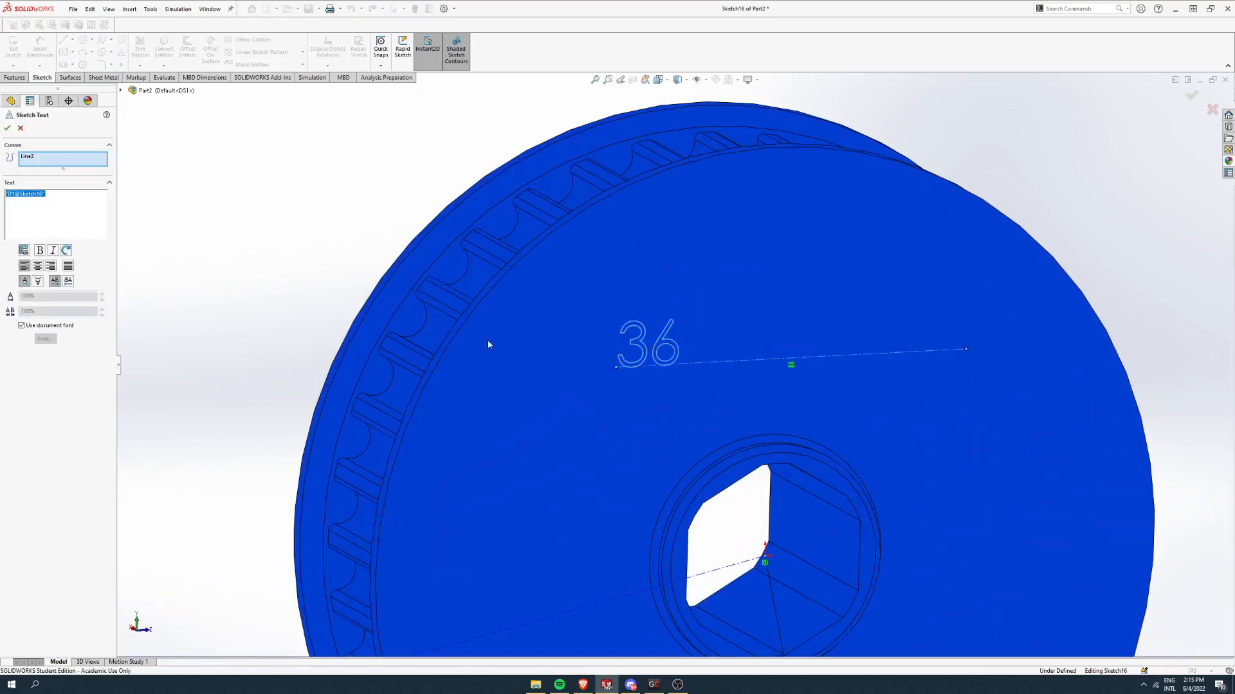
click(79, 202)
text(T)
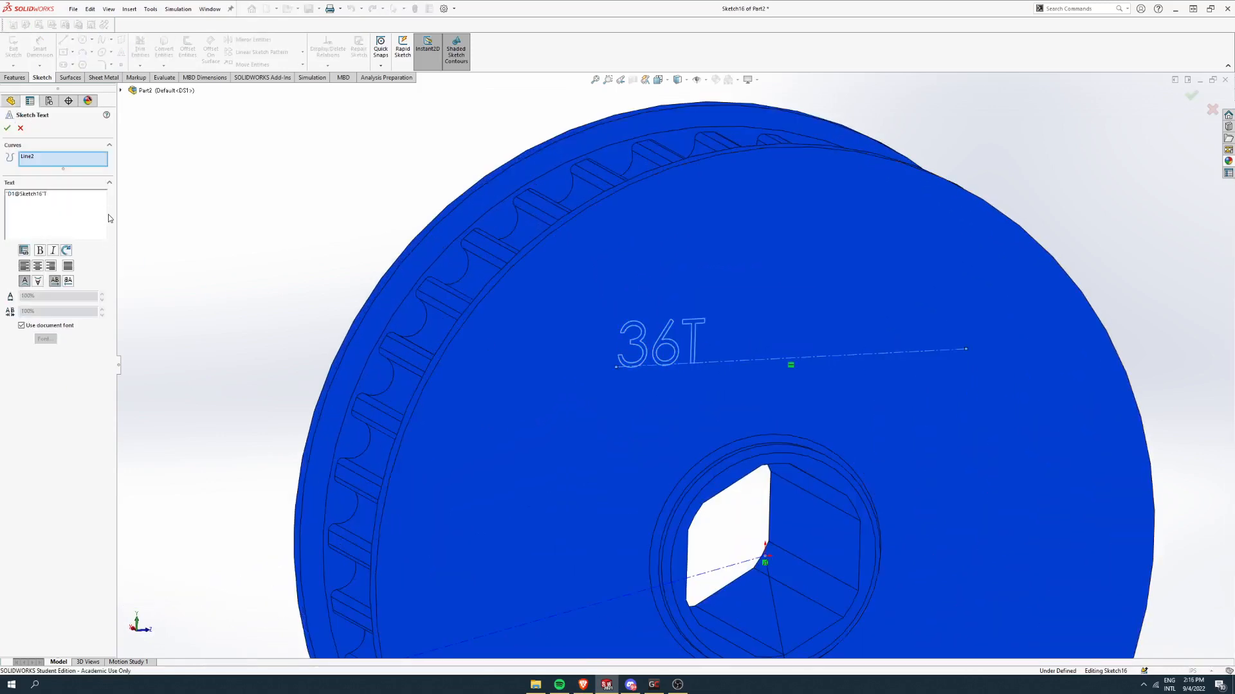
Step: Try random extra letters after the linked value, remove them and accept the sketch text with only the T suffix
key(BackSpace)
text(Toleahfoie)
key(BackSpace)
key(BackSpace)
key(BackSpace)
key(BackSpace)
key(BackSpace)
key(BackSpace)
key(BackSpace)
key(BackSpace)
key(BackSpace)
key(BackSpace)
click(7, 128)
scroll(389, 344, up, 5)
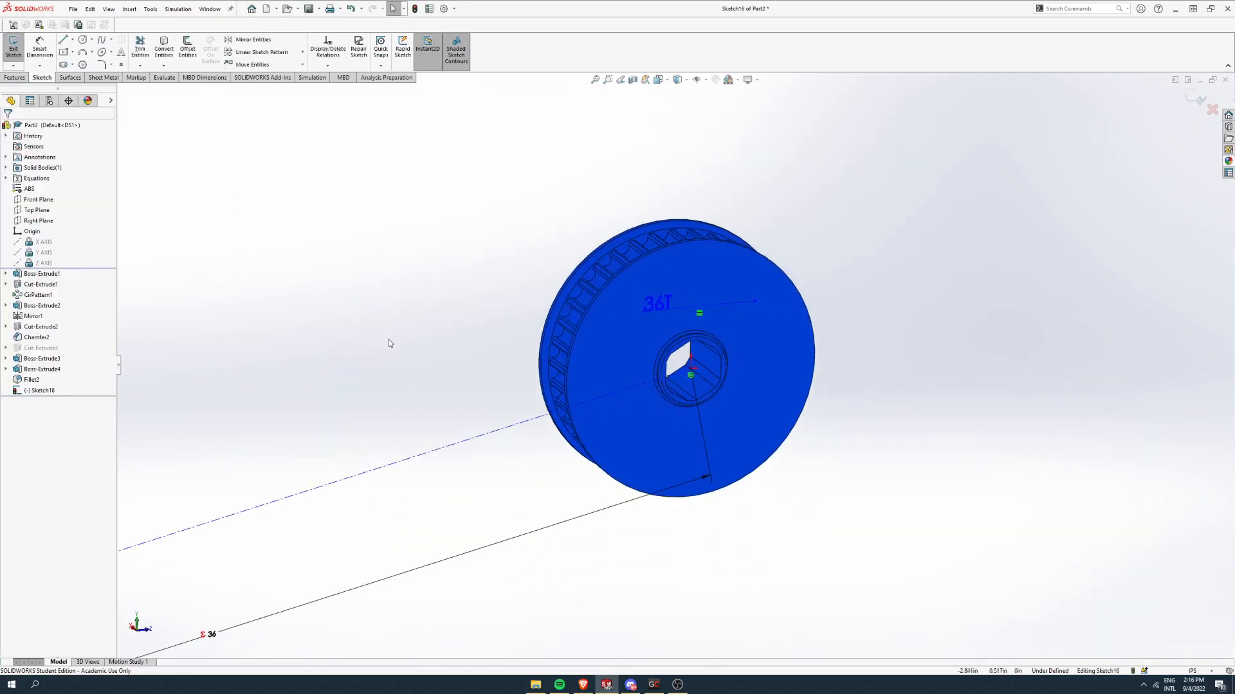
Step: Extrude the sketch text as a blind boss 0.125 in deep, merged with the pulley
scroll(689, 177, down, 2)
click(14, 78)
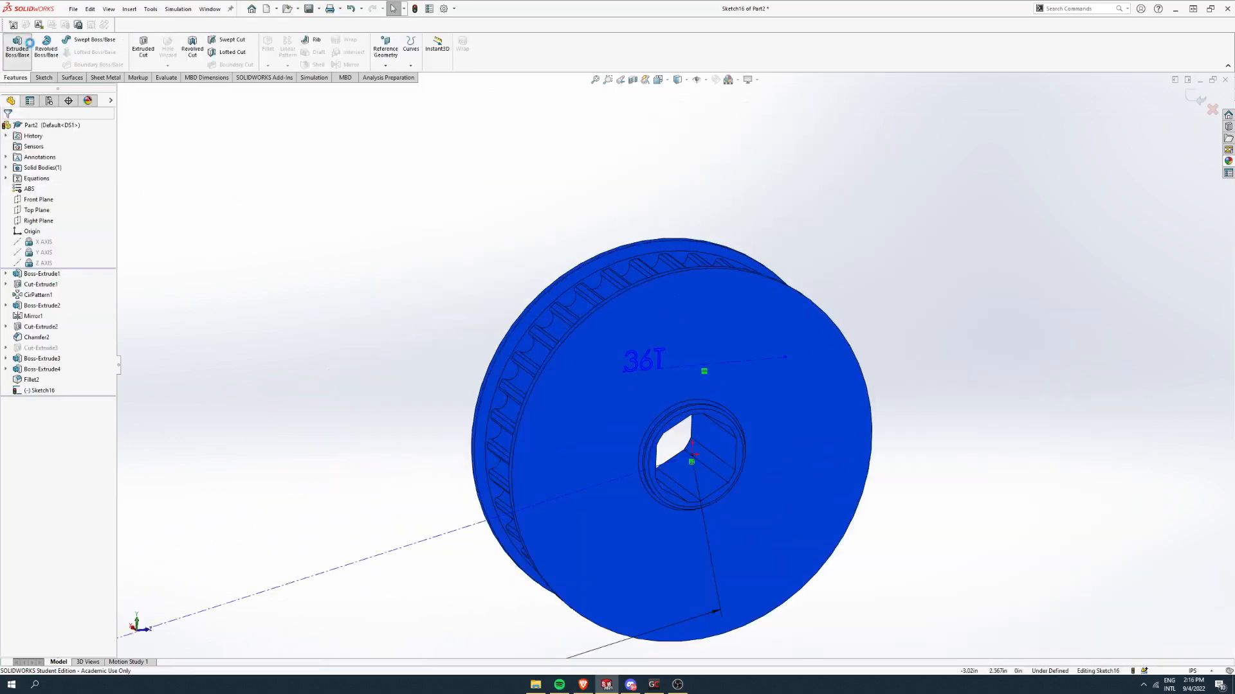
click(17, 48)
click(77, 190)
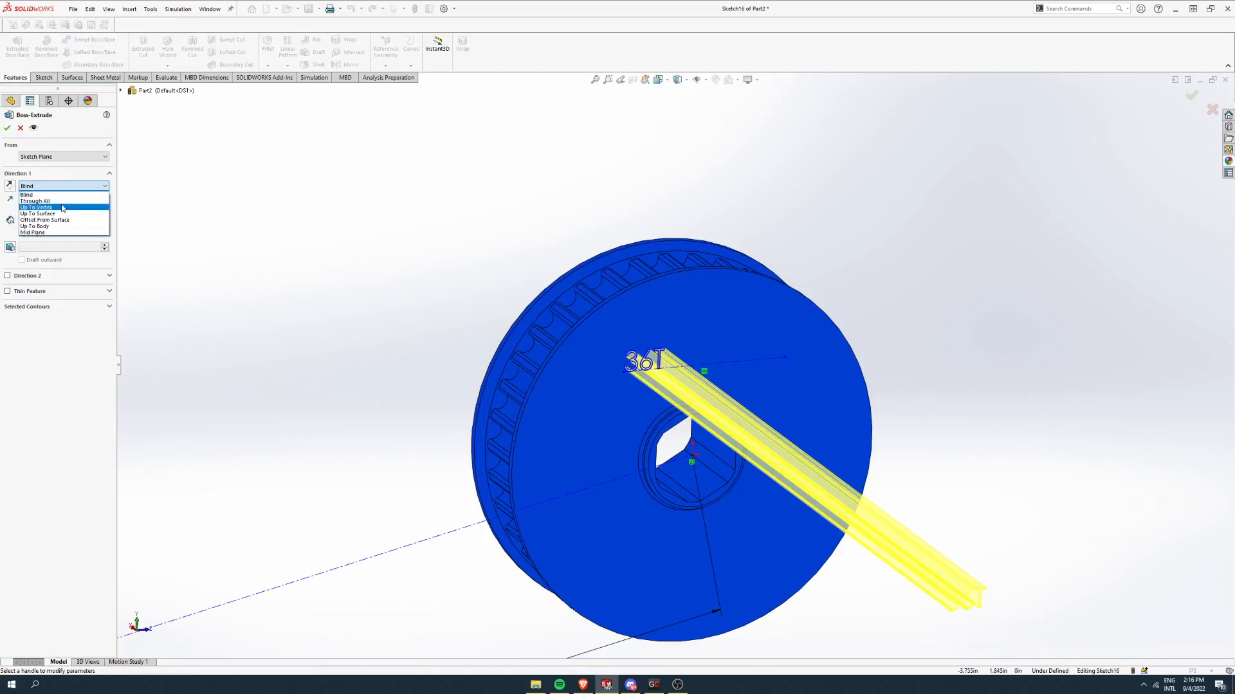
click(11, 229)
text(0.125)
key(Return)
click(7, 128)
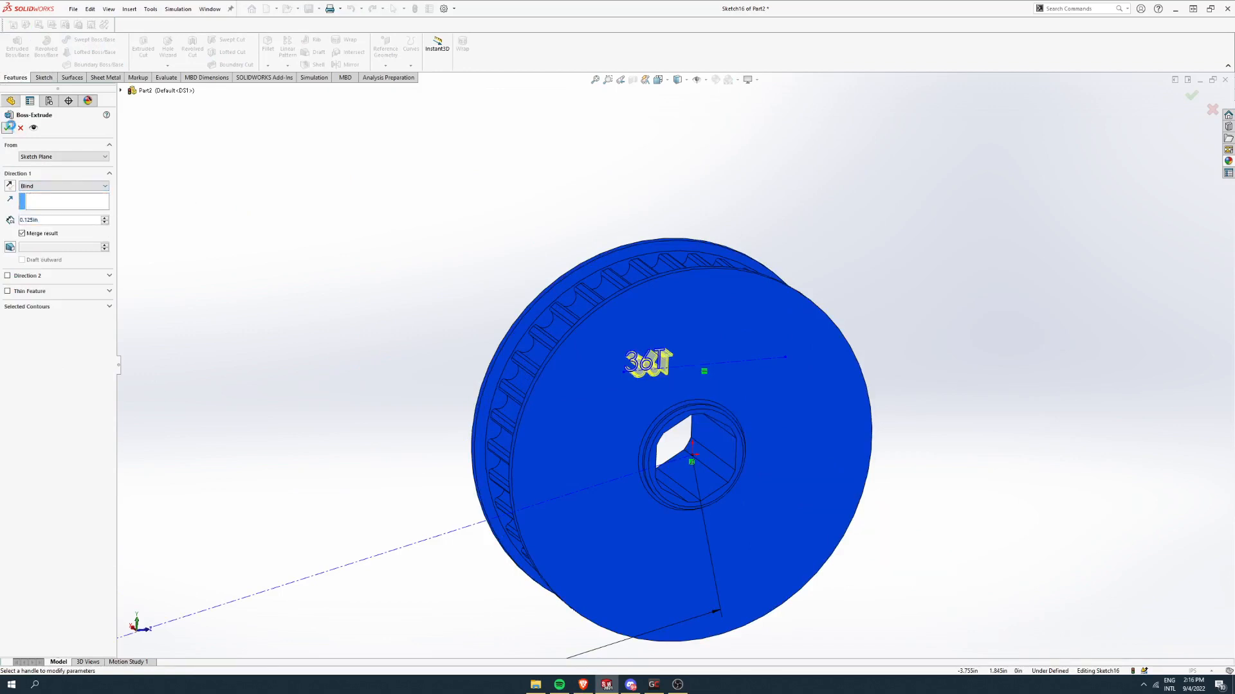
Step: Set the tooth count global variable n to 24 in the equations and apply it
scroll(679, 355, down, 4)
middle_drag(710, 337, 627, 379)
right_click(43, 182)
click(71, 187)
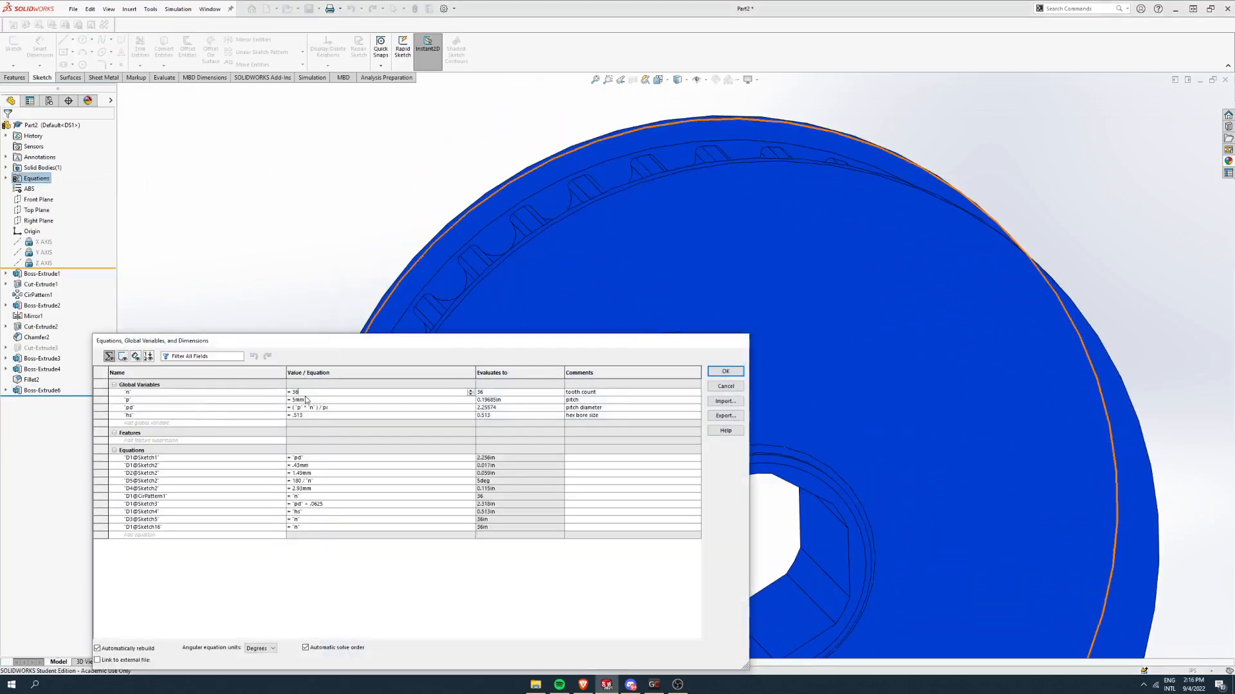
key(BackSpace)
key(BackSpace)
text(24)
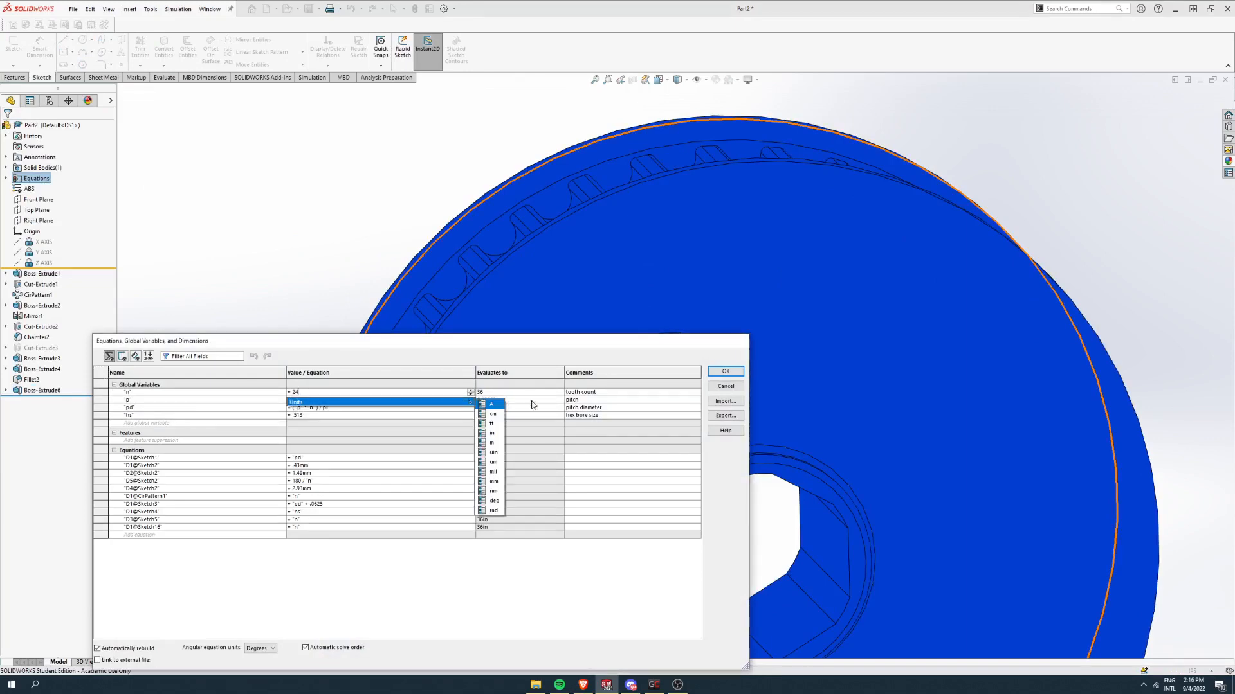
click(719, 375)
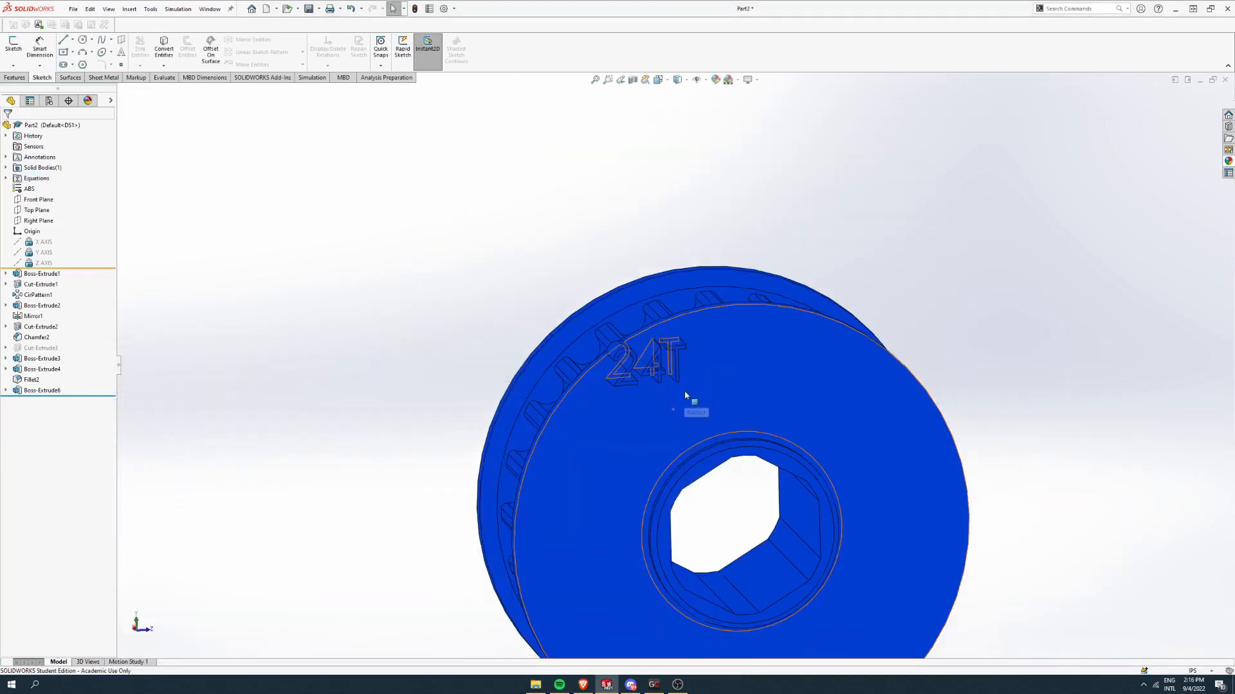
Step: Examine the raised tooth count text and the updated pulley from several angles
middle_drag(685, 392, 752, 388)
scroll(686, 359, down, 3)
mouse_move(686, 359)
middle_down()
mouse_move(759, 361)
mouse_move(570, 358)
mouse_move(759, 360)
mouse_move(704, 367)
middle_up()
scroll(672, 360, up, 7)
scroll(765, 391, down, 3)
middle_drag(765, 391, 707, 386)
scroll(681, 370, up, 2)
scroll(722, 410, down, 4)
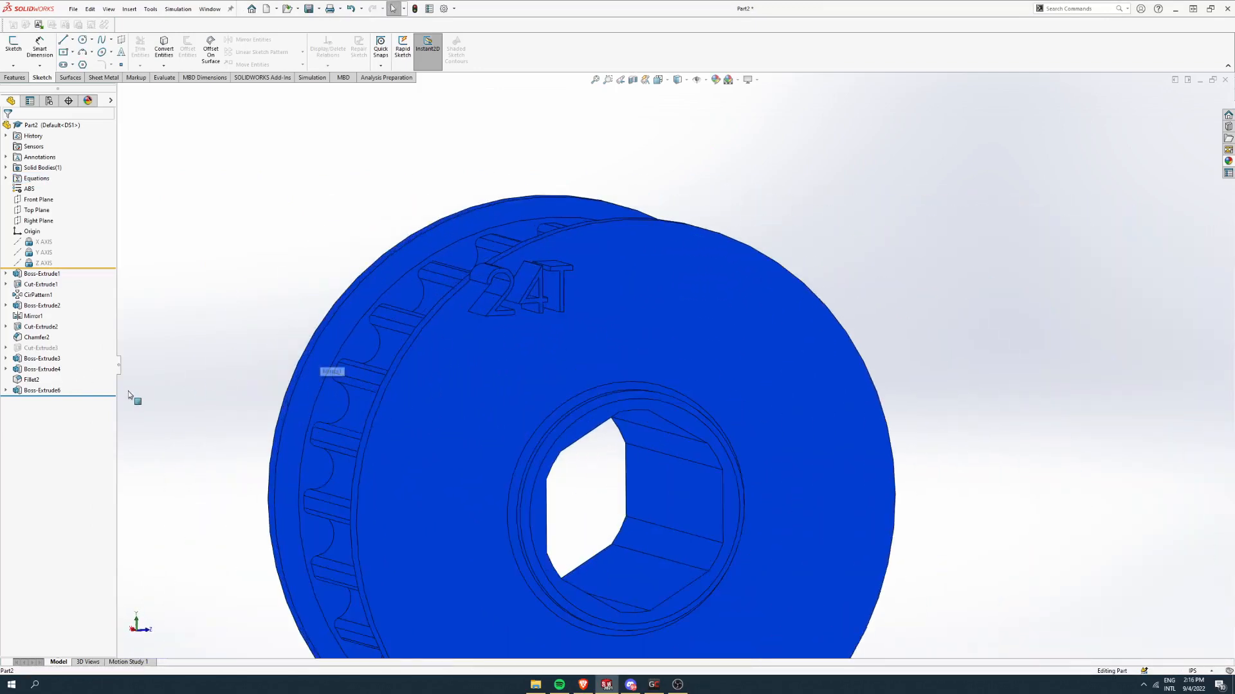
scroll(138, 397, up, 3)
Step: Edit the raised text's sketch and draw a slanted construction line about 1.05 in long below the bore
click(56, 391)
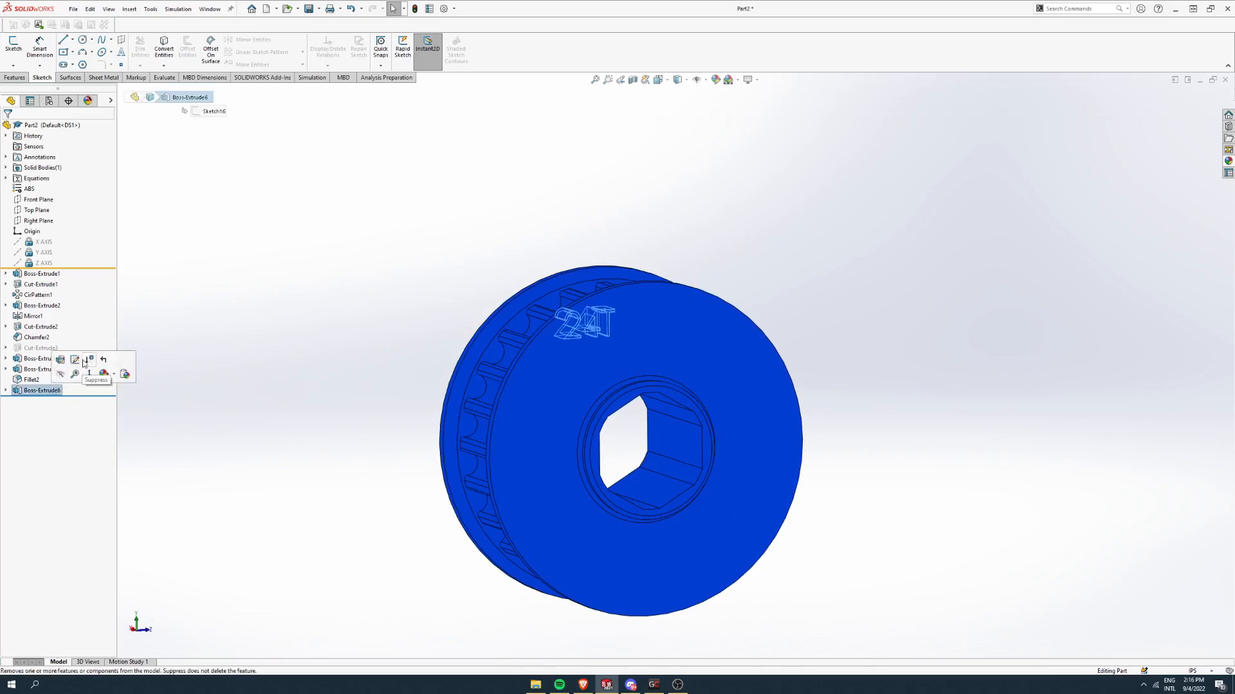
click(97, 362)
middle_drag(609, 347, 631, 353)
scroll(631, 353, up, 3)
scroll(631, 353, down, 1)
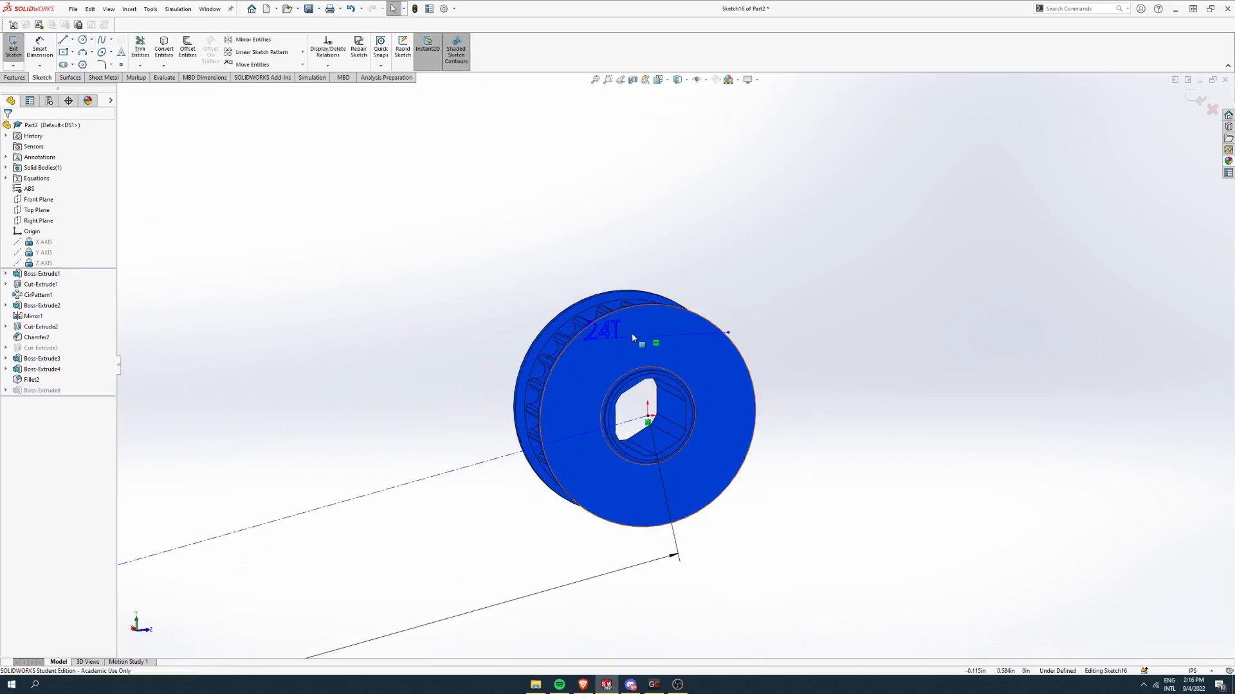
click(62, 40)
click(627, 505)
click(765, 463)
key(Escape)
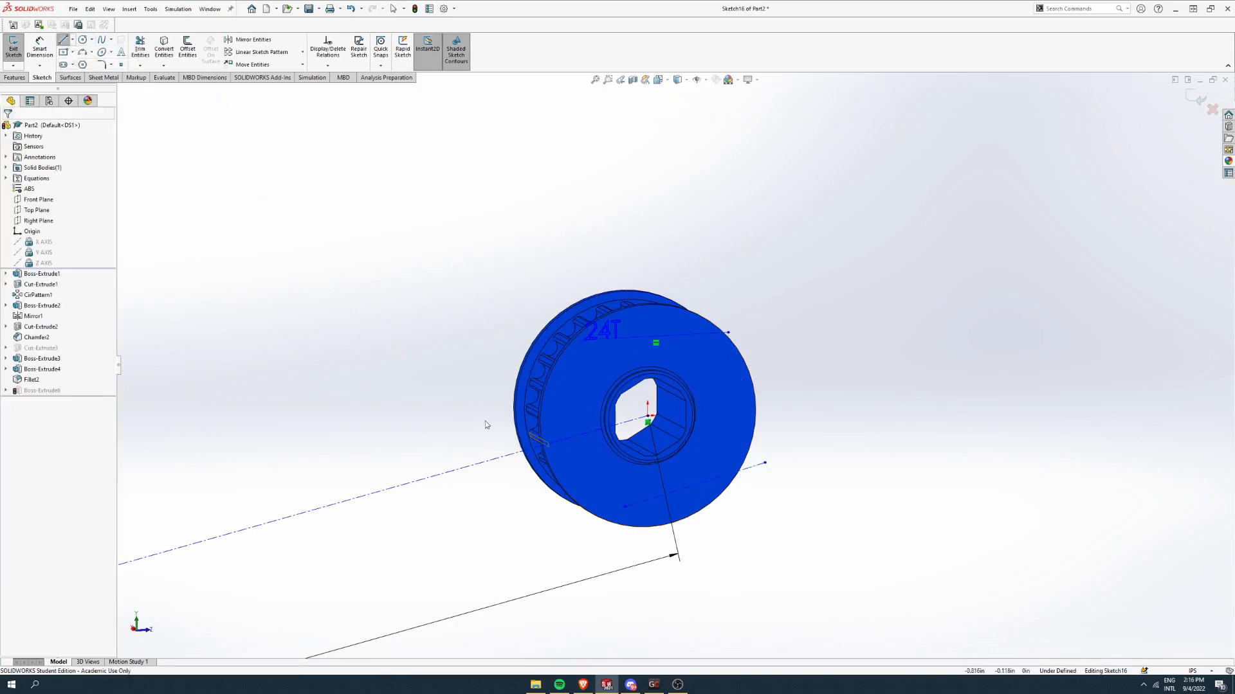
Step: Start a sketch text along the construction line below the bore with the document font turned off, and view the font options
click(122, 53)
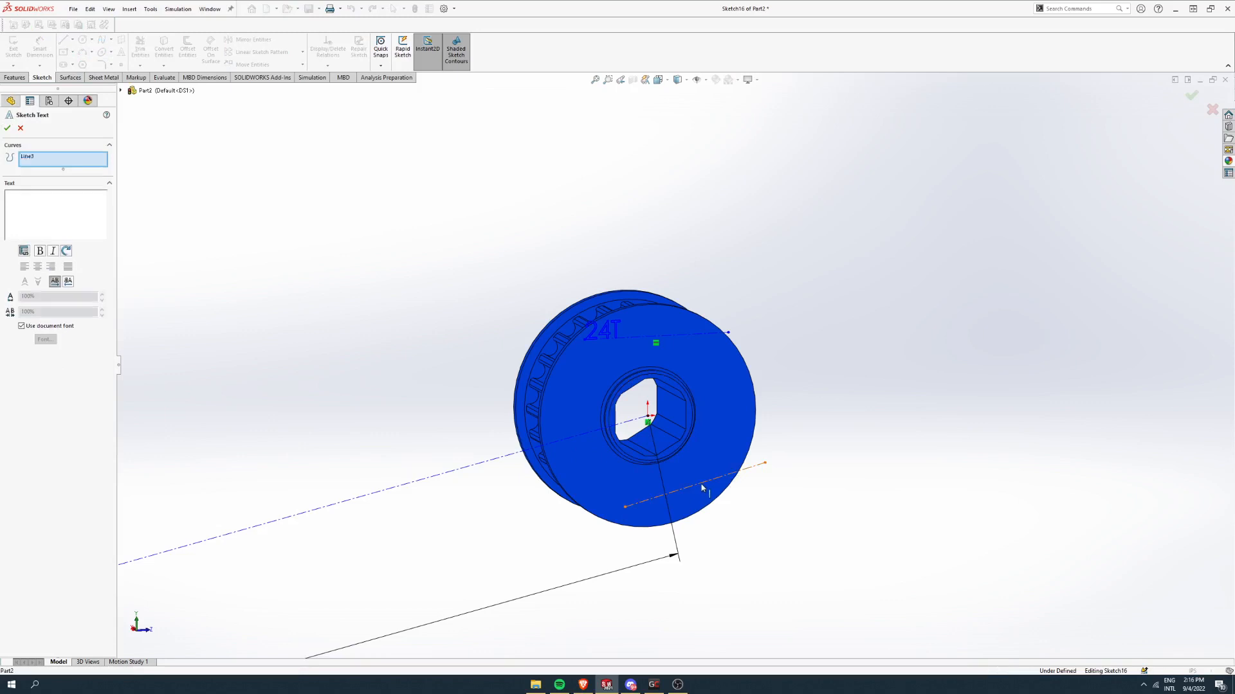
click(35, 328)
click(45, 339)
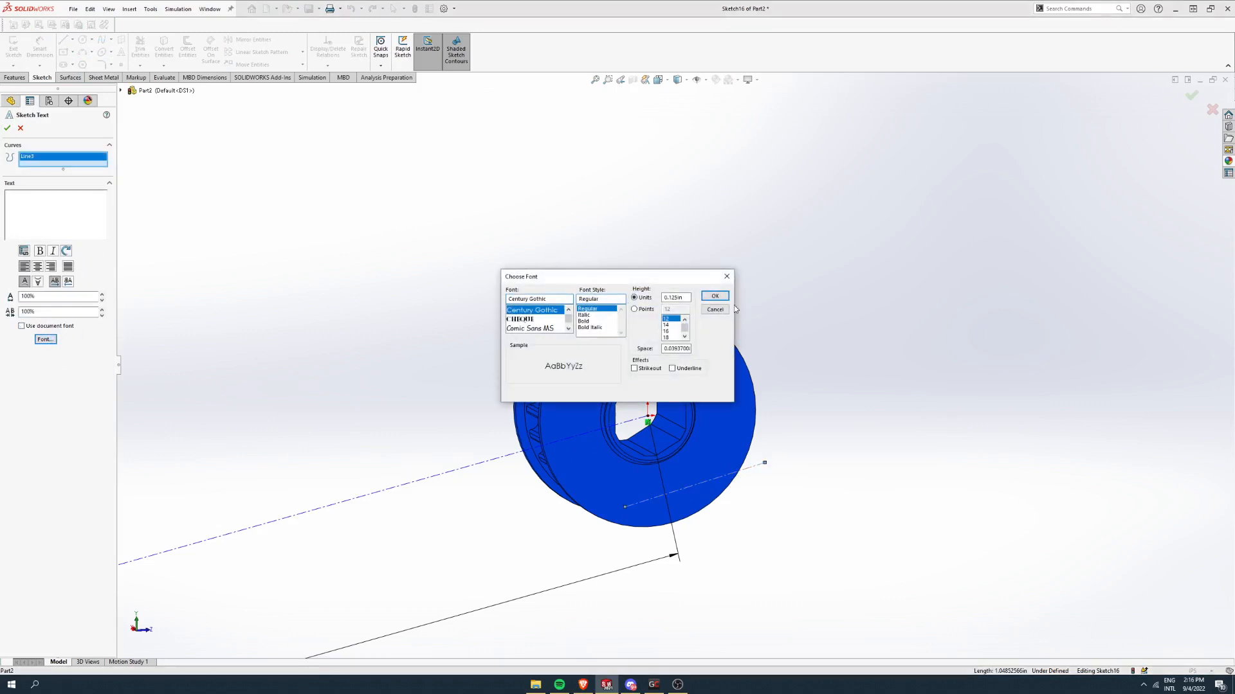
click(721, 309)
Step: Link the new sketch text to the current document's SW-File Name(File Name) property and accept it
click(23, 250)
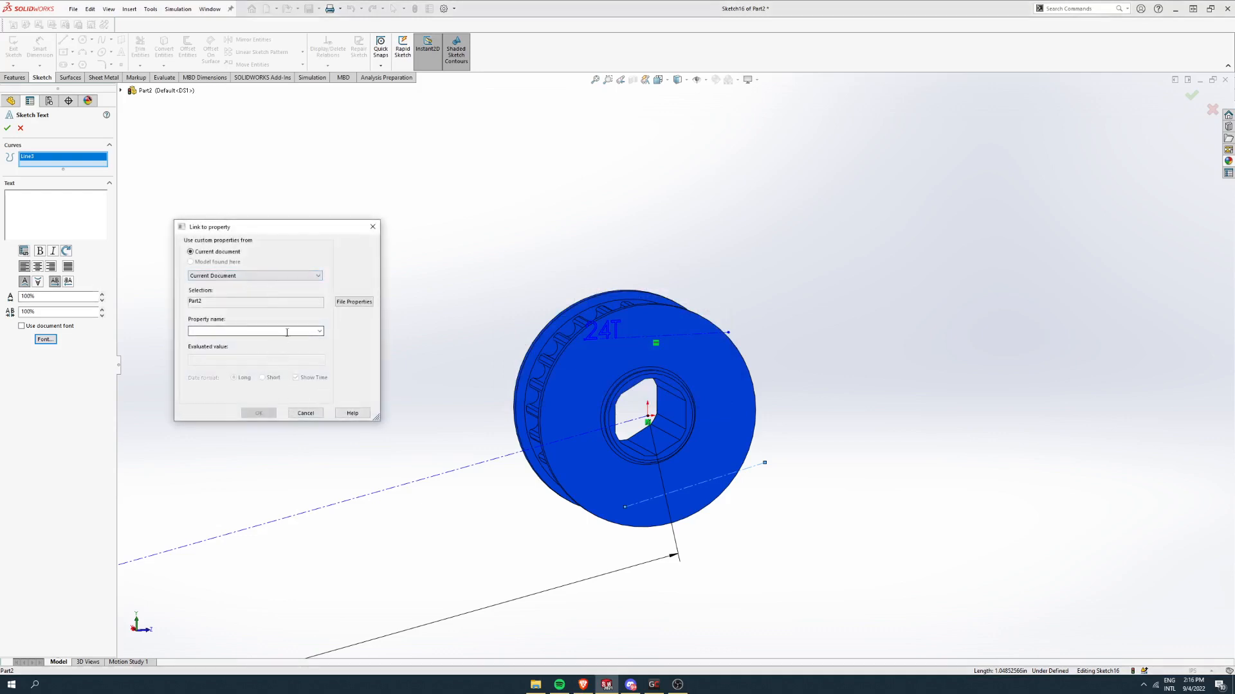
click(319, 331)
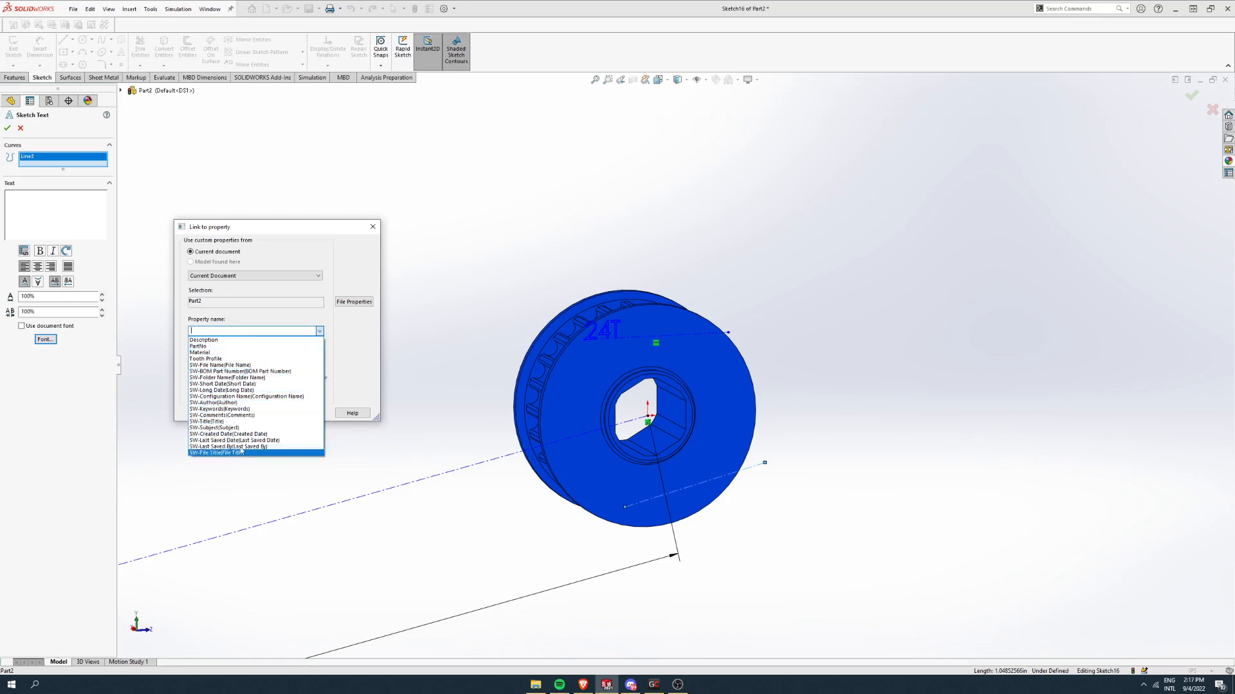
click(219, 365)
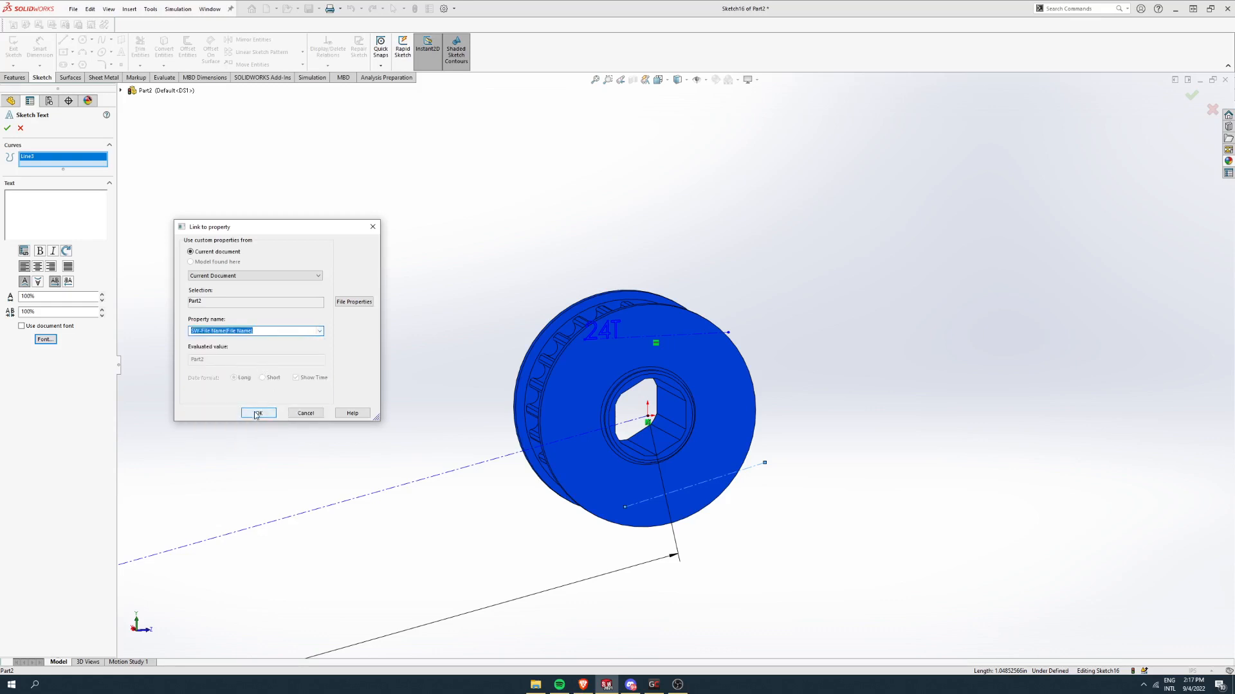
click(258, 413)
scroll(685, 455, down, 5)
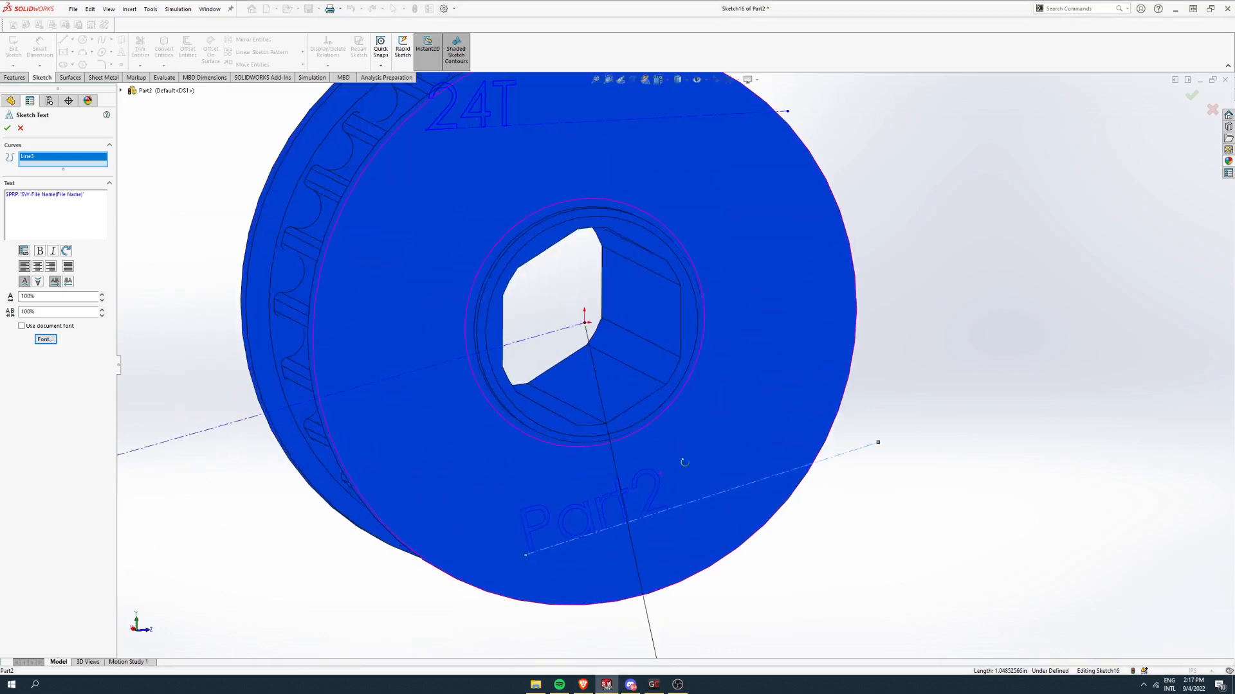
click(8, 129)
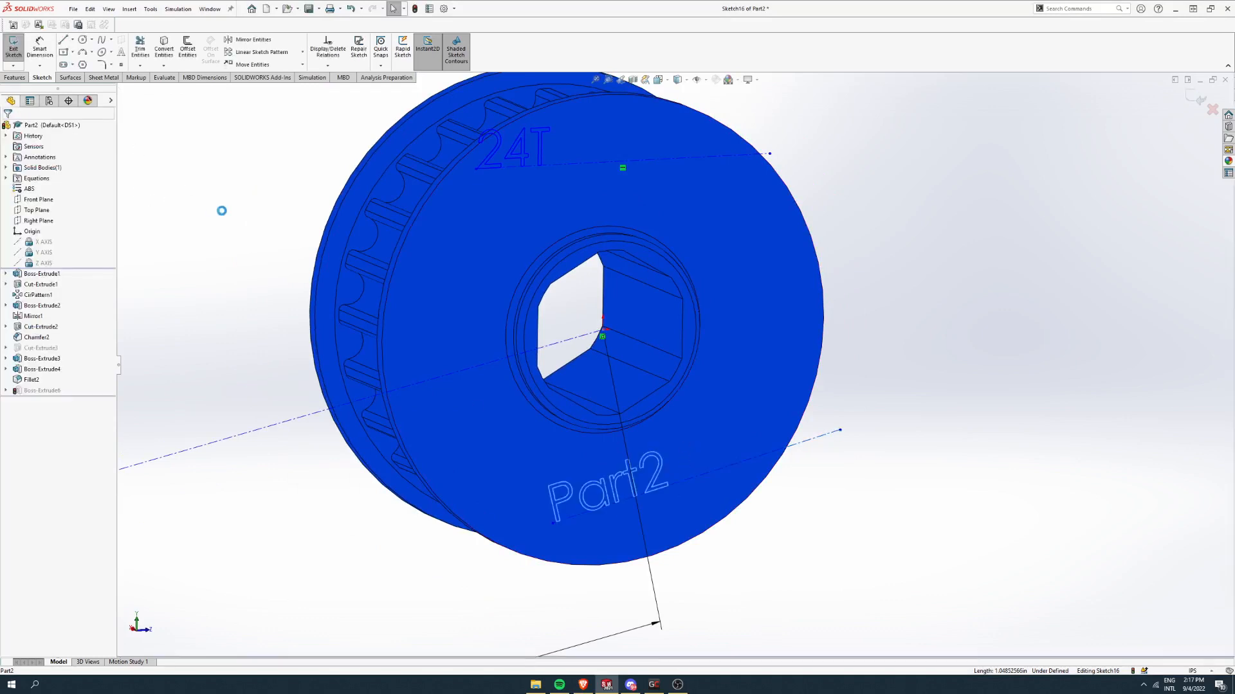
Step: Rebuild the part out of the sketch to extrude both texts, and inspect the pulley's face
scroll(686, 139, up, 4)
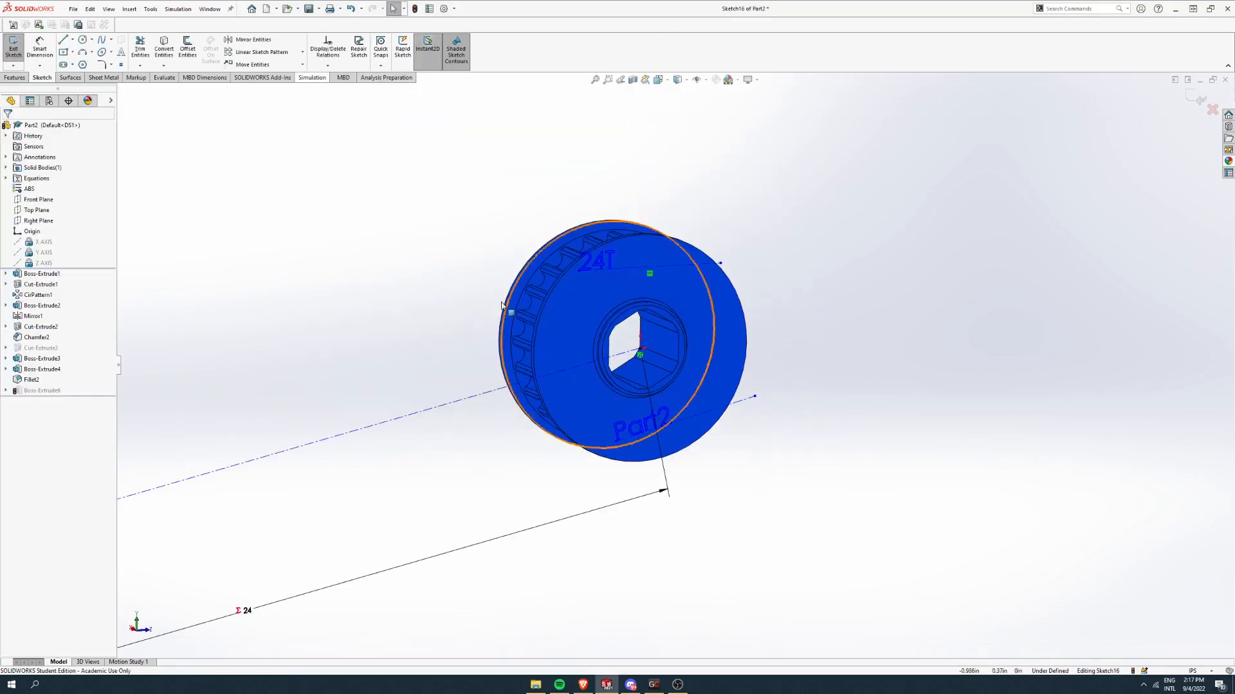
scroll(686, 364, down, 4)
middle_drag(686, 364, 590, 322)
scroll(706, 380, up, 2)
key(Escape)
scroll(694, 290, up, 3)
middle_drag(695, 289, 645, 325)
scroll(649, 325, down, 3)
key(ctrl+b)
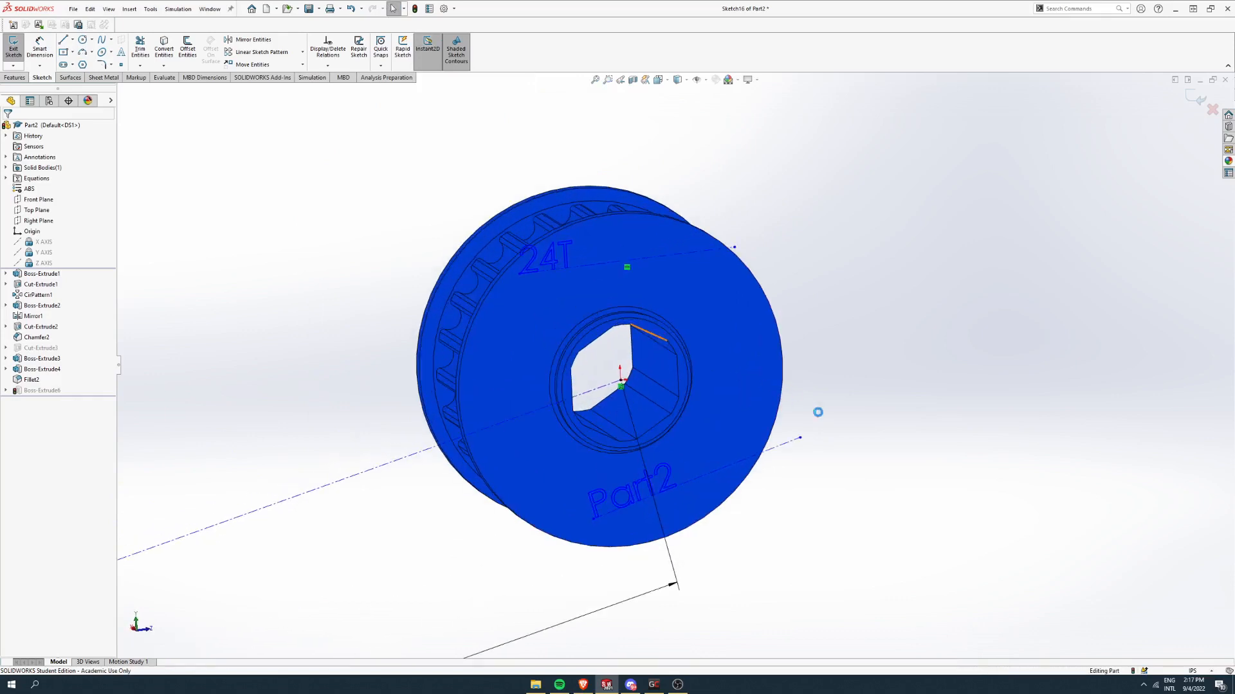
scroll(676, 450, up, 1)
middle_drag(675, 450, 710, 459)
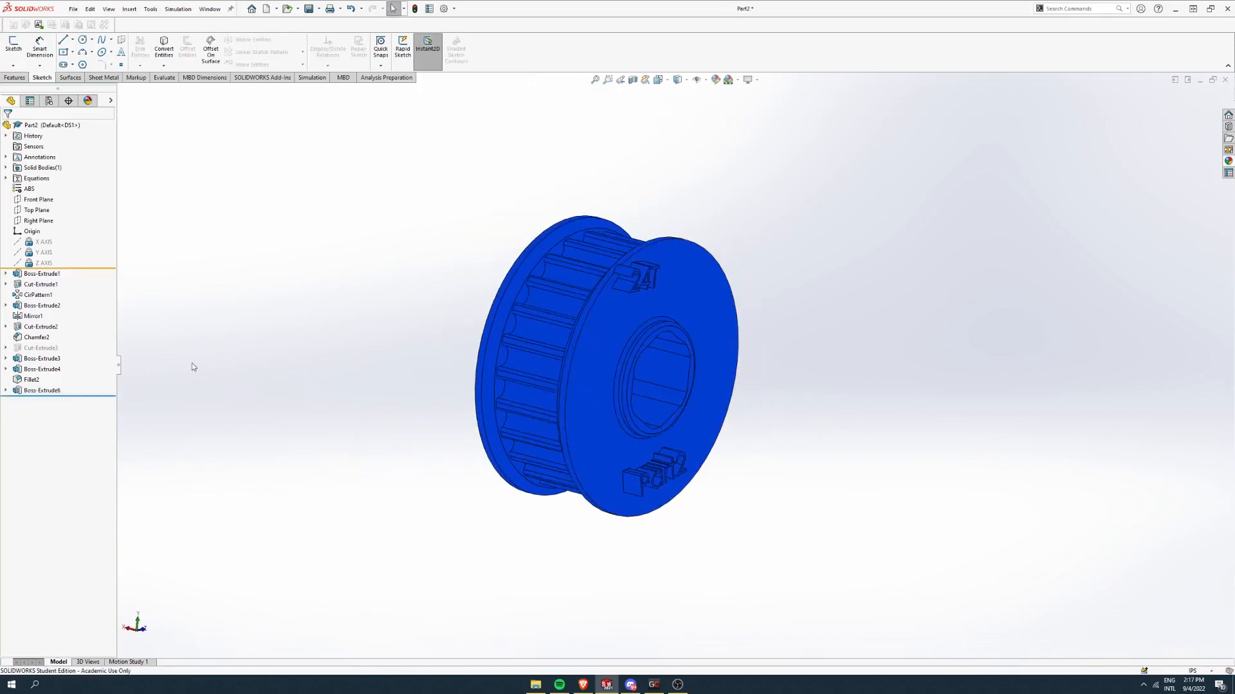
Step: Delete the Boss-Extrude6 raised text feature and unsuppress Cut-Extrude3
click(40, 391)
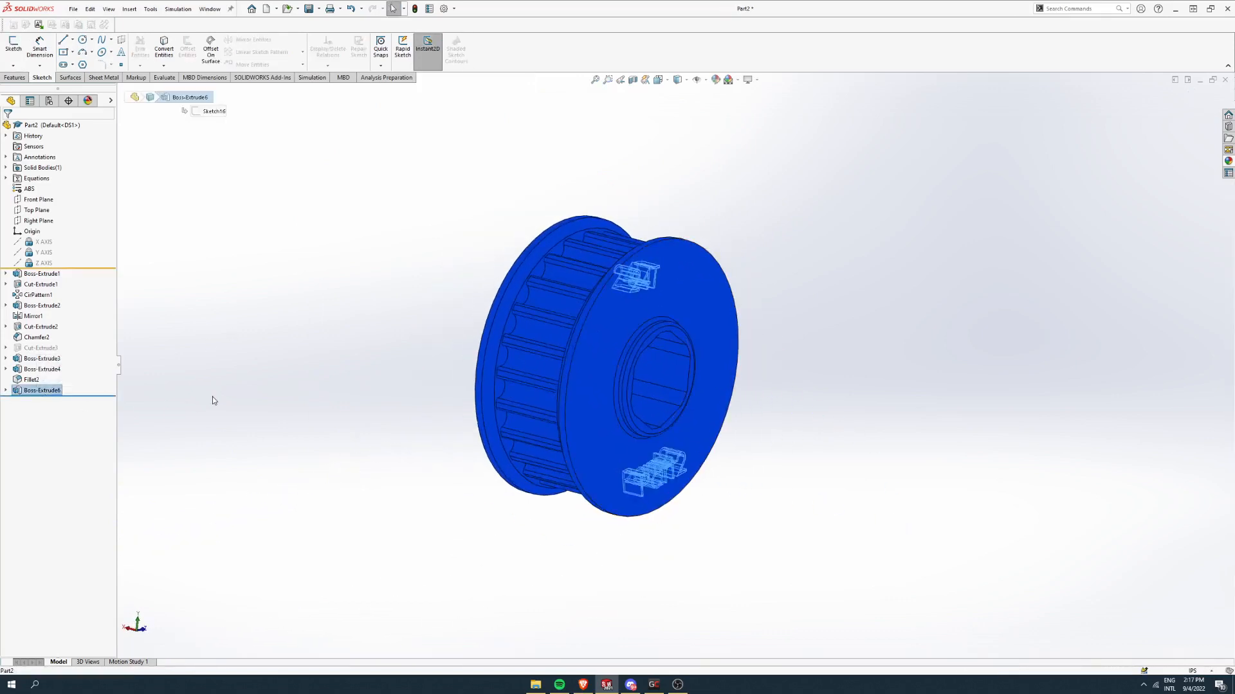
click(40, 348)
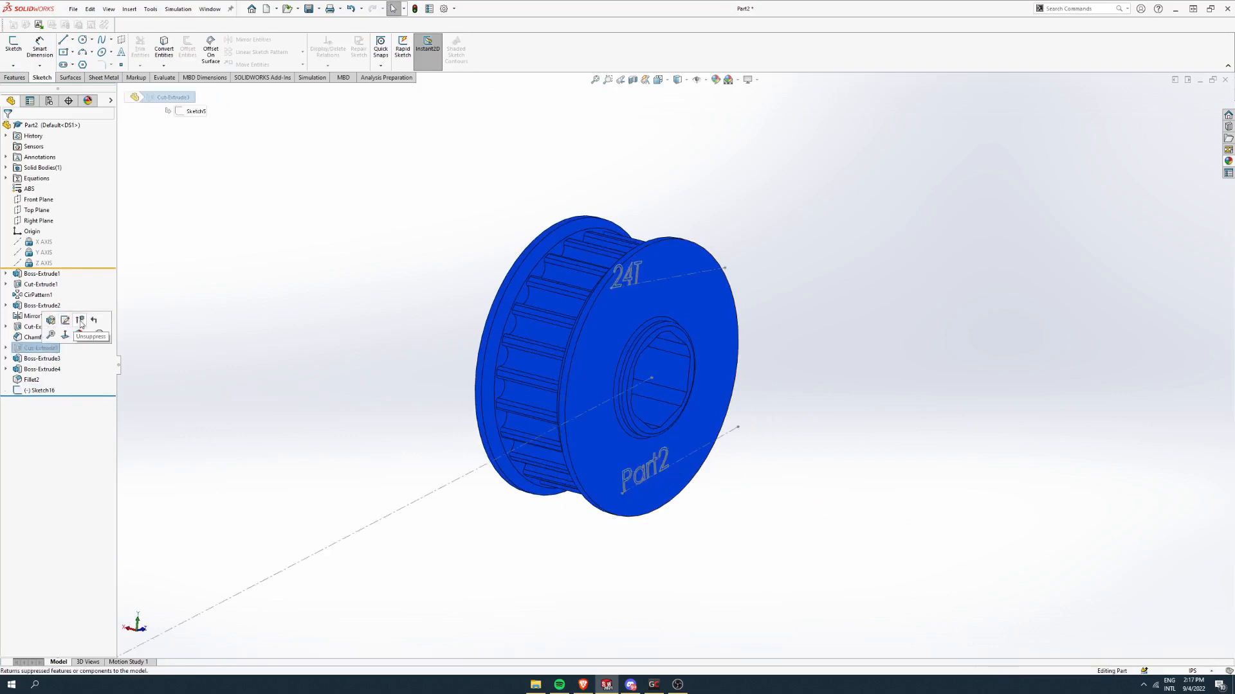
scroll(544, 314, up, 1)
middle_drag(543, 314, 585, 309)
scroll(662, 299, down, 2)
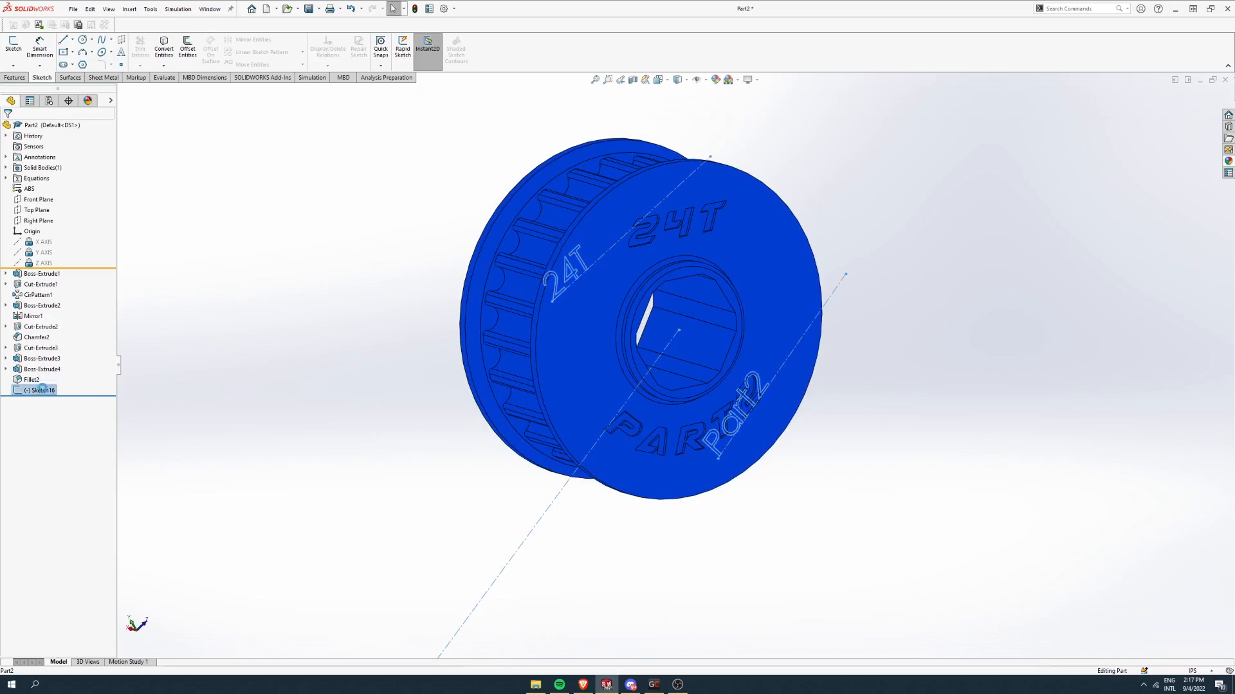
Step: Delete Sketch16 and check the engraved lettering on the pulley's face
key(Delete)
click(373, 150)
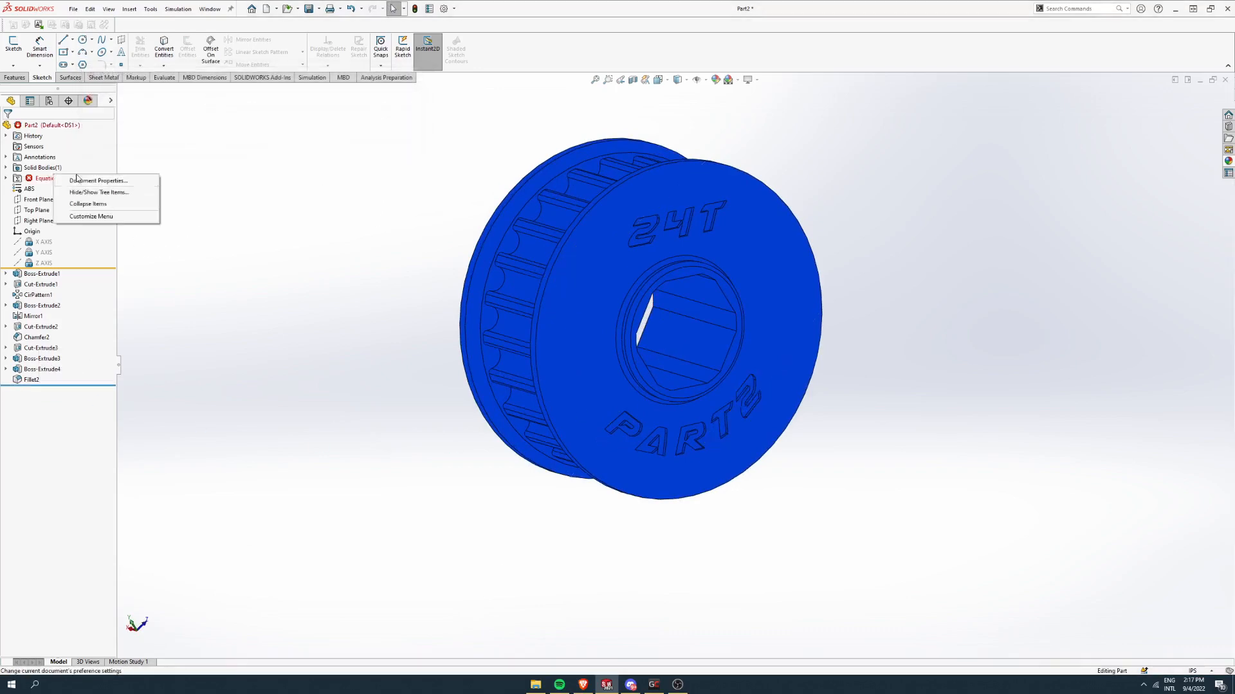
click(311, 212)
scroll(311, 212, up, 2)
mouse_move(311, 213)
middle_down()
mouse_move(348, 223)
mouse_move(318, 218)
middle_up()
scroll(664, 323, down, 3)
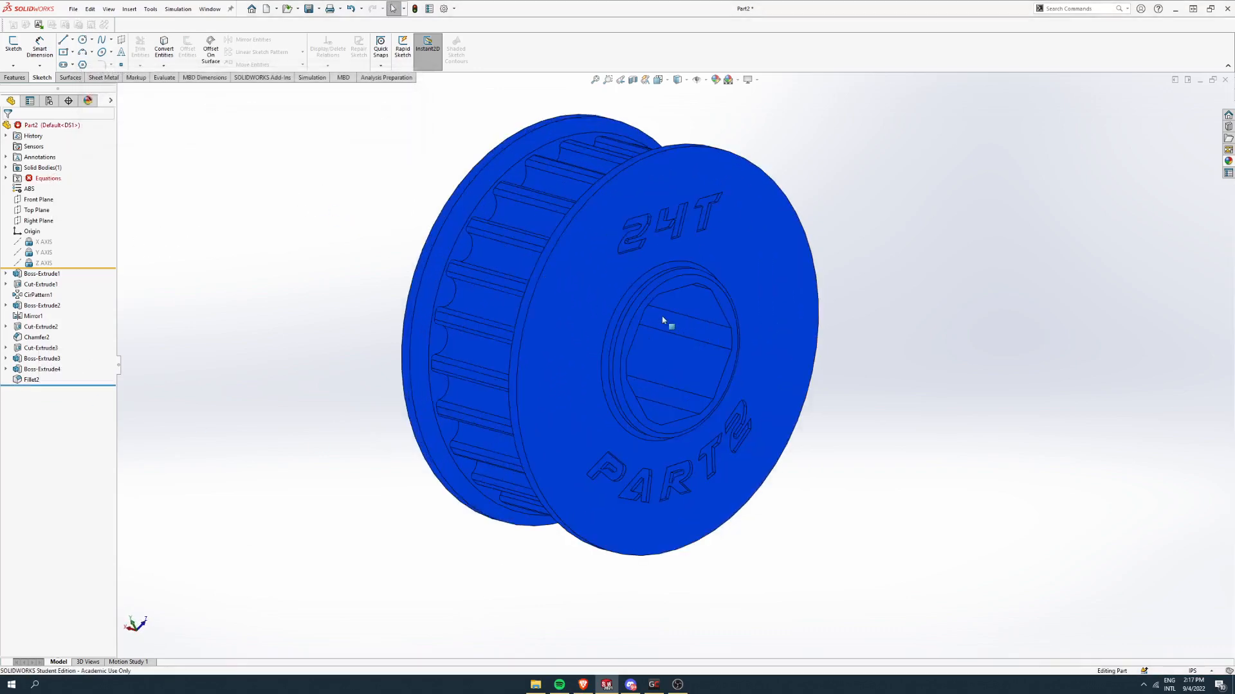